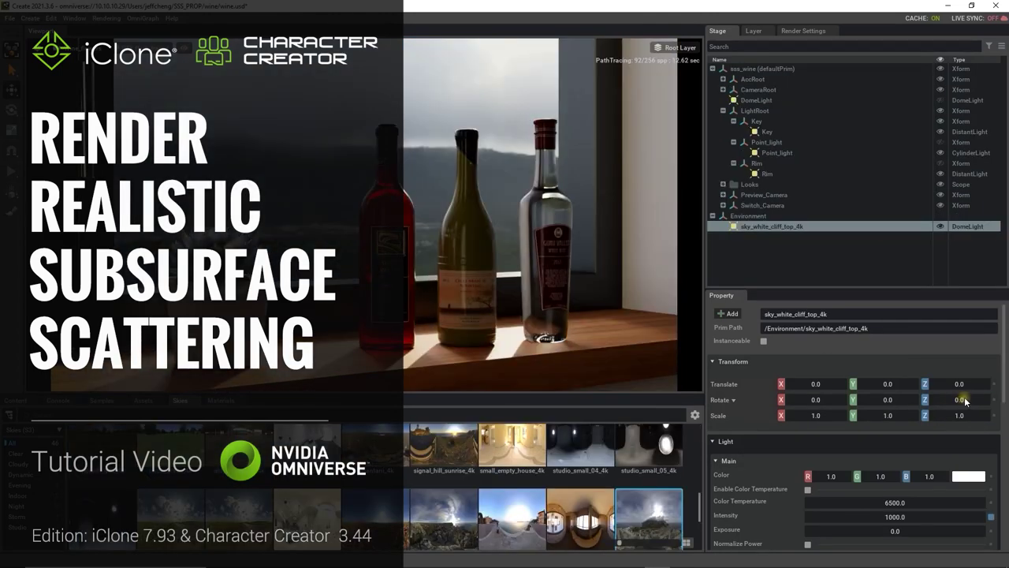
{"action": "left_click_drag", "start_coordinate": [958, 399], "coordinate": [971, 401]}
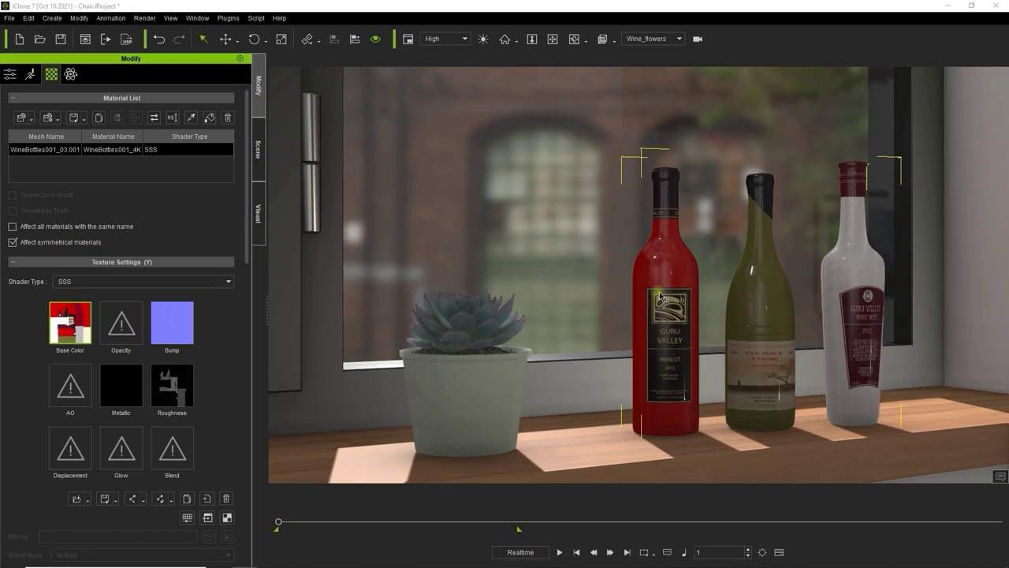
Step: Examine the SSS shader textures of the wine bottle material and of the potted succulent's material
{"action": "scroll", "coordinate": [119, 330], "scroll_direction": "down", "scroll_amount": 10}
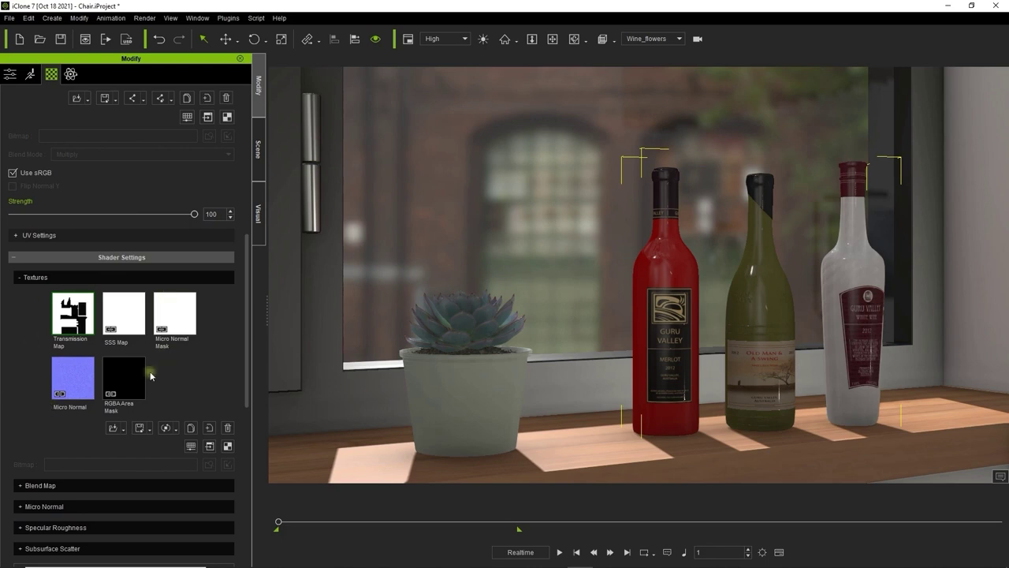
{"action": "left_click", "coordinate": [467, 365]}
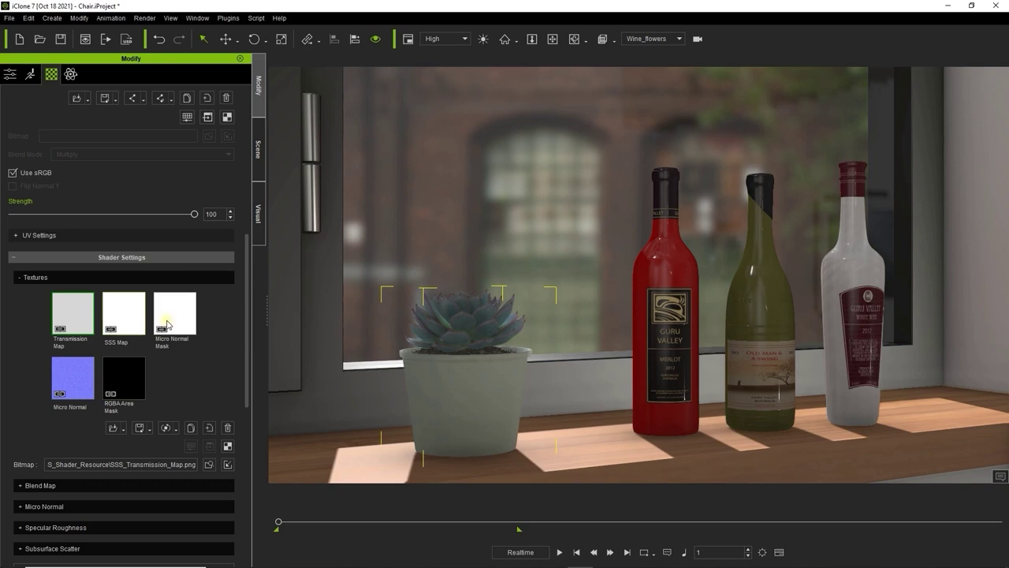
{"action": "left_click_drag", "start_coordinate": [247, 340], "coordinate": [234, 204]}
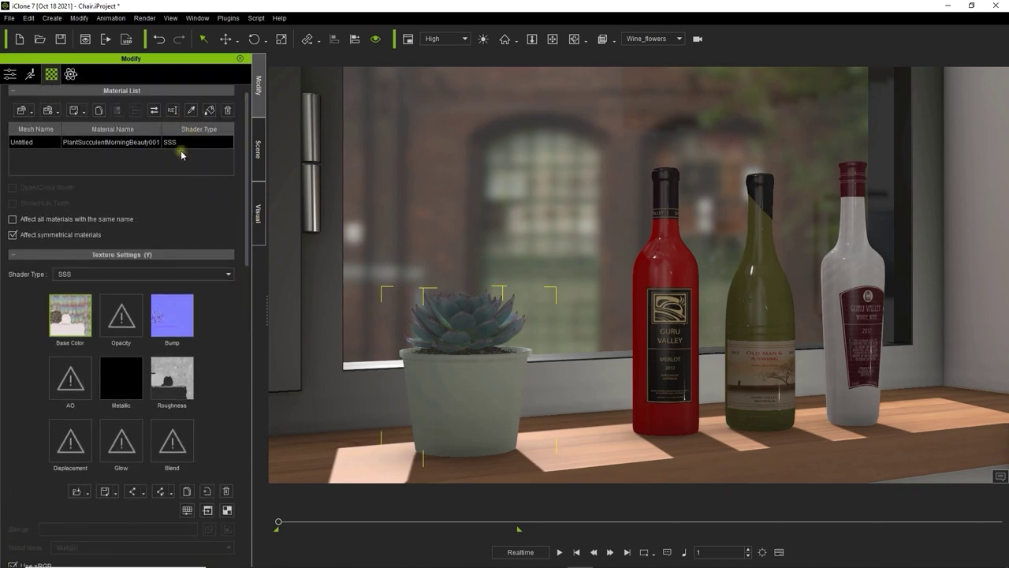
Step: Export the whole scene as USD with the RTX Path-Traced render mode to the Omniverse server under the file name wine
{"action": "left_click", "coordinate": [126, 42]}
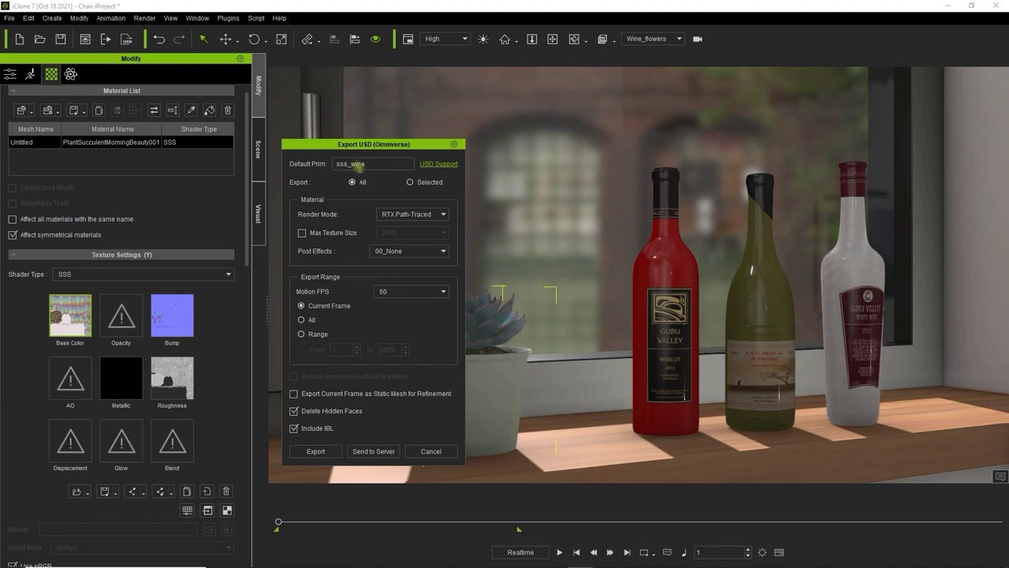
{"action": "left_click", "coordinate": [398, 213]}
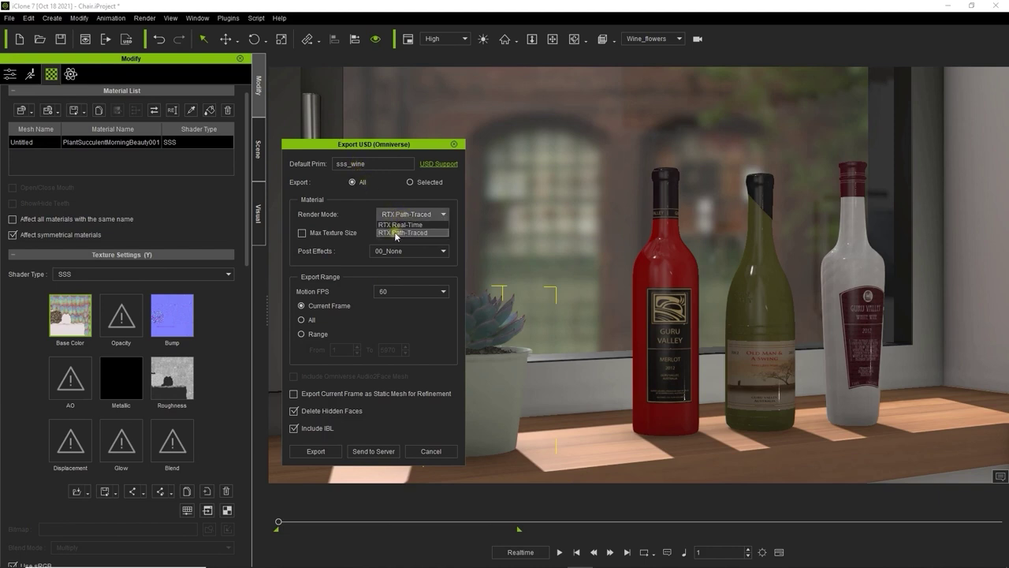
{"action": "left_click", "coordinate": [396, 234]}
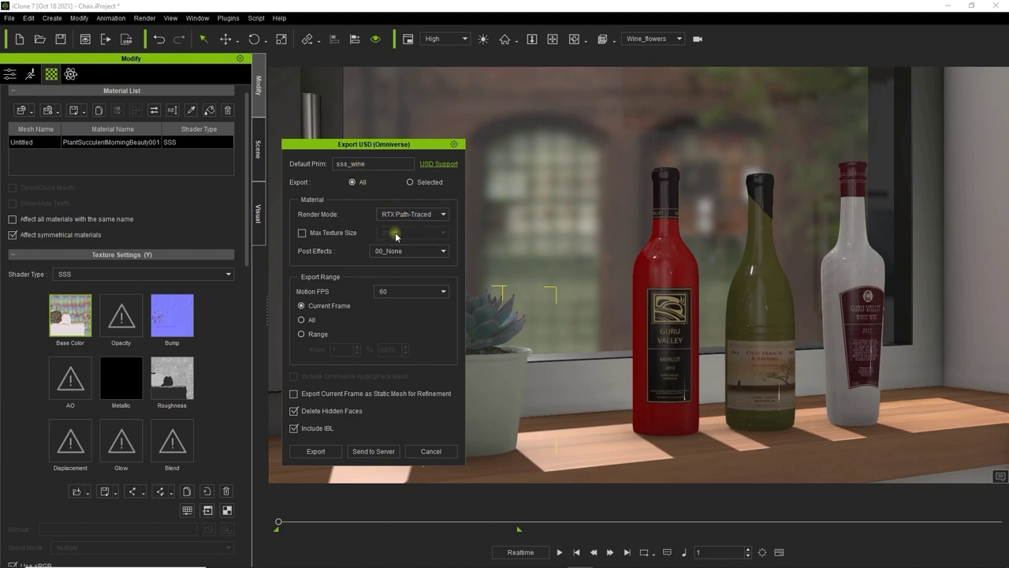
{"action": "left_click", "coordinate": [383, 451]}
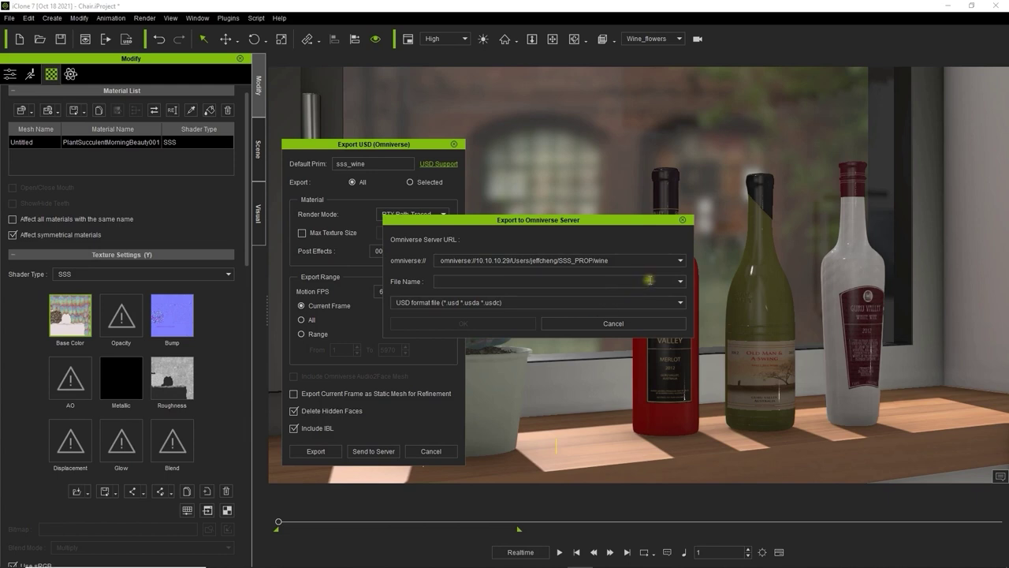
{"action": "left_click", "coordinate": [679, 282]}
{"action": "left_click", "coordinate": [615, 291]}
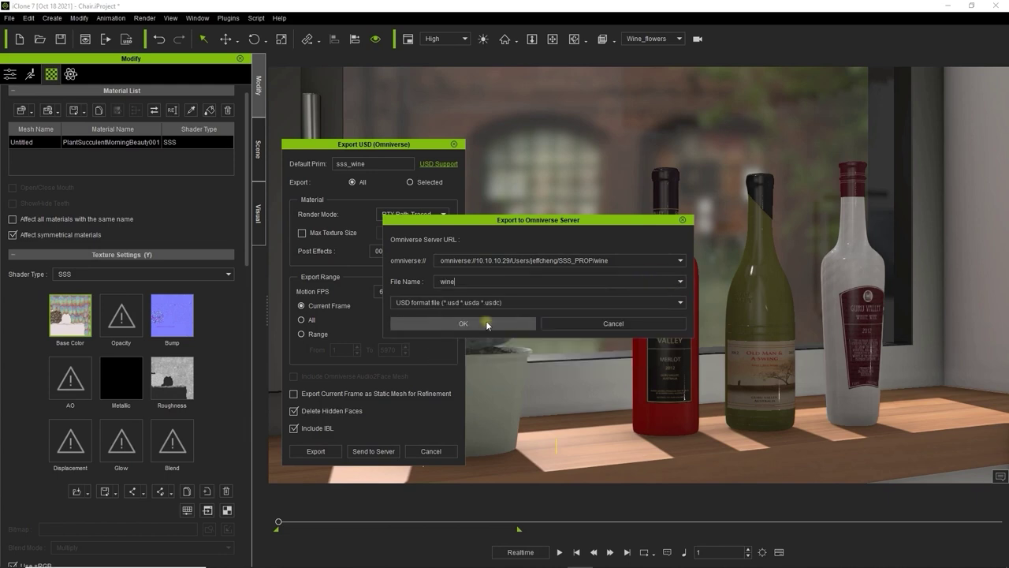
{"action": "left_click", "coordinate": [463, 324]}
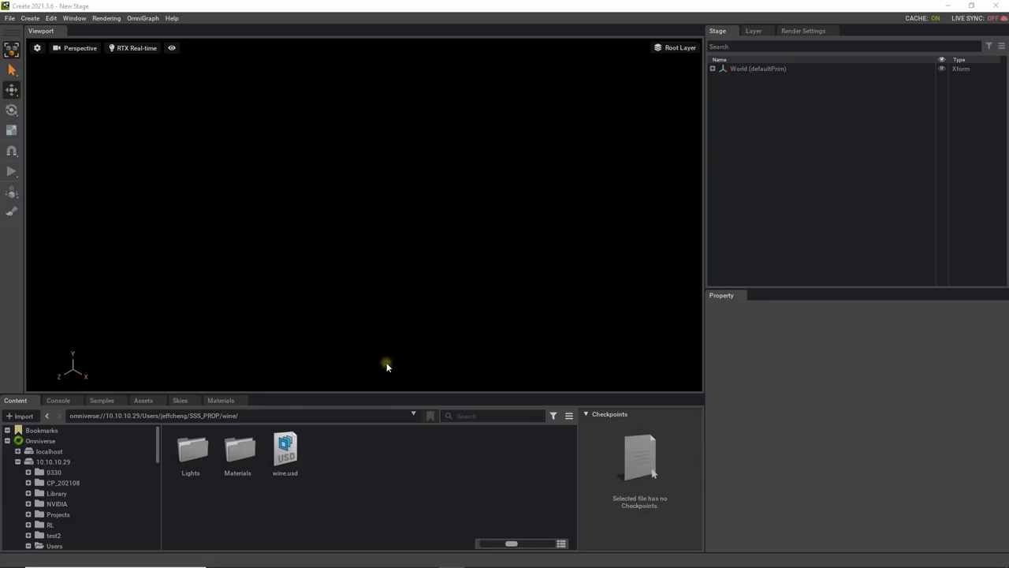
Step: Switch to Omniverse Create, open wine.usd and make the scene's DomeLight visible in primary rays
{"action": "left_click", "coordinate": [297, 462]}
{"action": "double_click", "coordinate": [296, 461]}
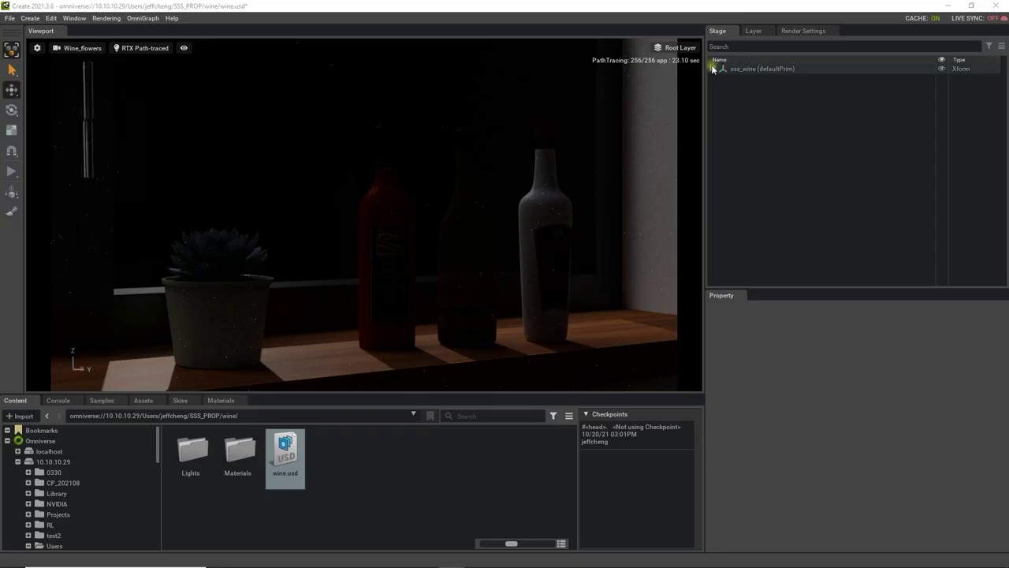
{"action": "left_click", "coordinate": [712, 69]}
{"action": "left_click", "coordinate": [747, 100]}
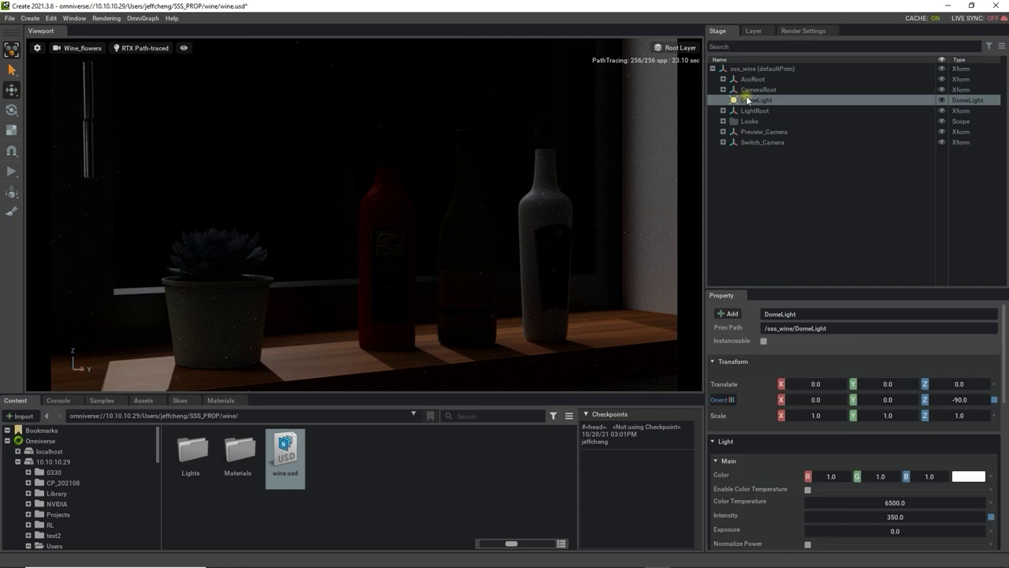
{"action": "scroll", "coordinate": [828, 425], "scroll_direction": "down", "scroll_amount": 5}
{"action": "left_click", "coordinate": [808, 481]}
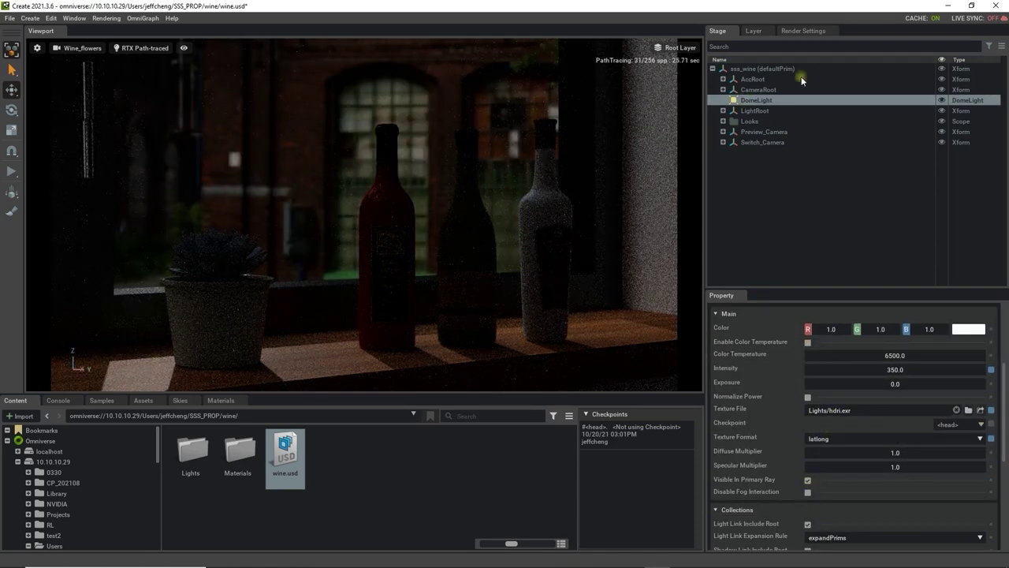
Step: Enable Denoising for the path-traced renderer and Auto Exposure for post processing
{"action": "left_click", "coordinate": [806, 31]}
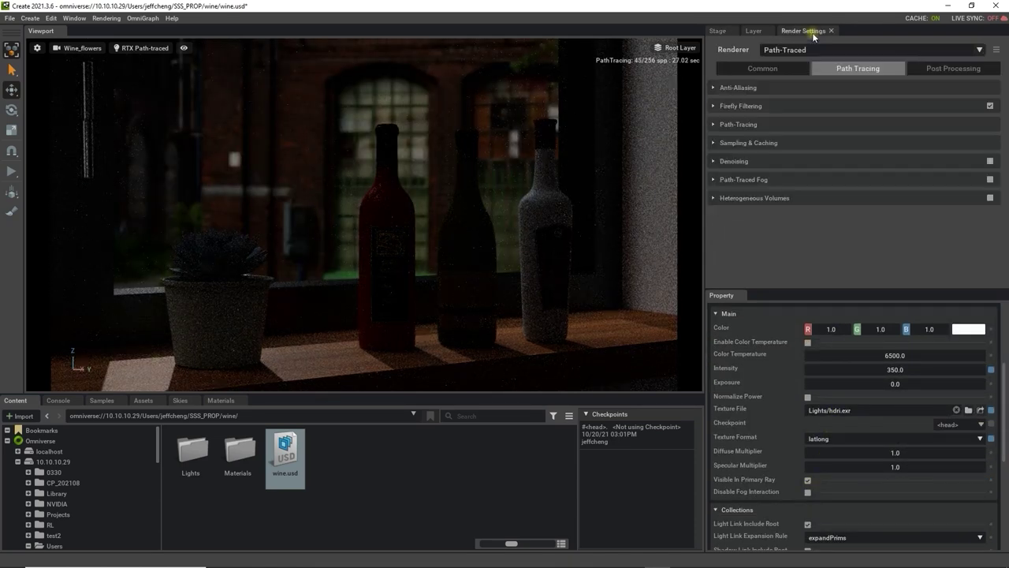
{"action": "left_click", "coordinate": [991, 161]}
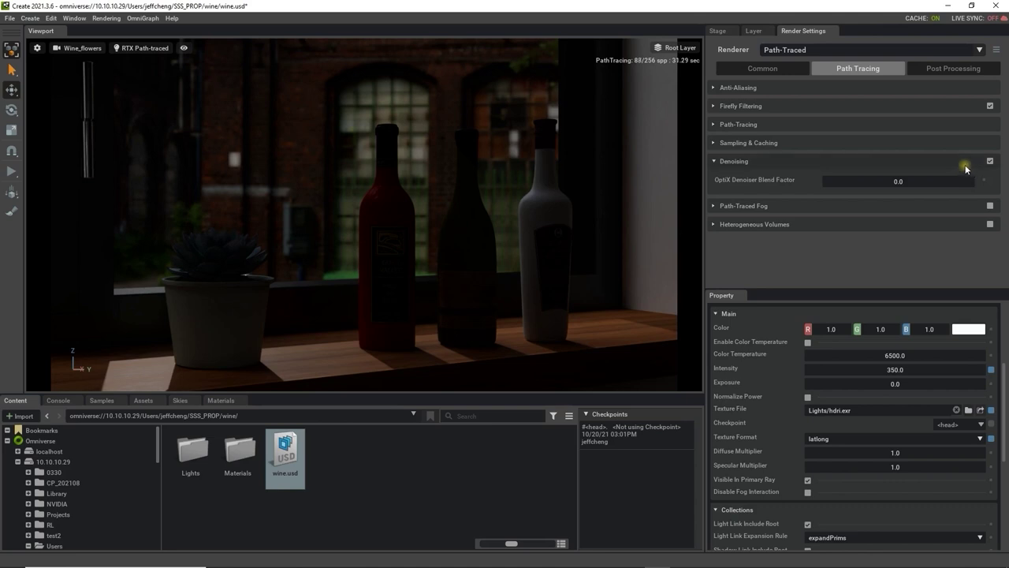
{"action": "left_click", "coordinate": [961, 68]}
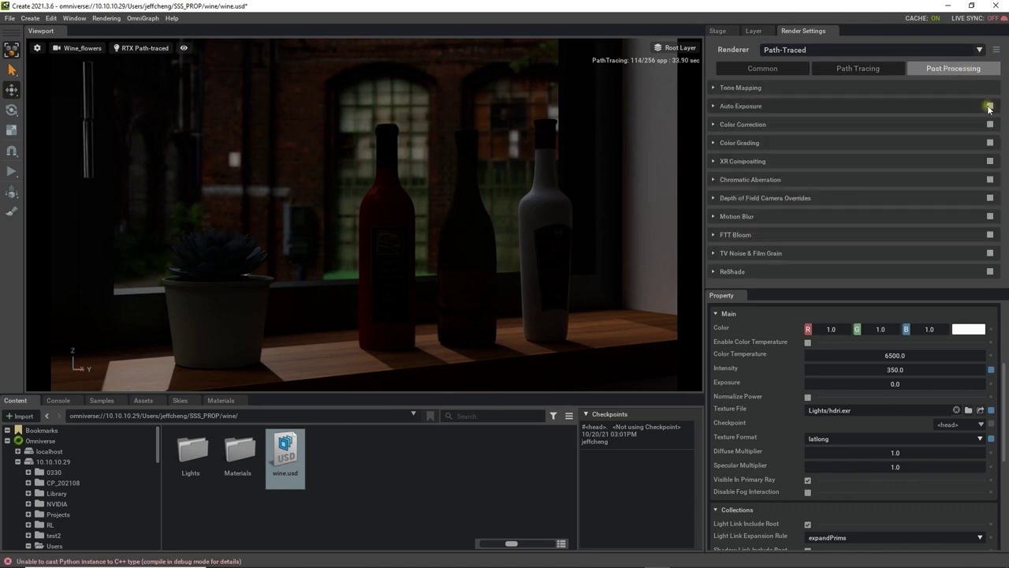
{"action": "left_click", "coordinate": [990, 105]}
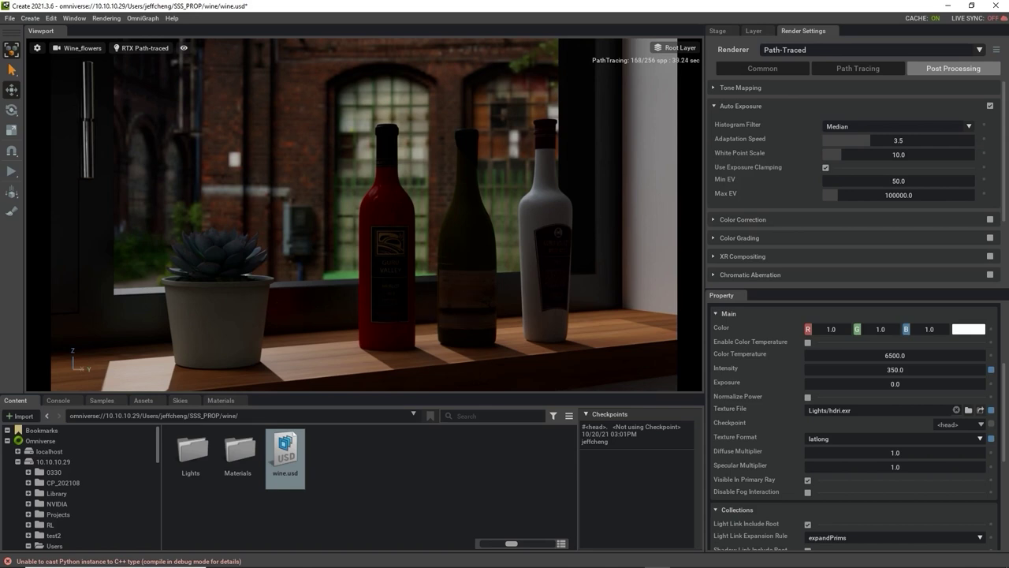
Step: Open the red bottle's material WineBottles001_4K and set its transmission weight to 1.0
{"action": "left_click", "coordinate": [394, 219]}
{"action": "left_click", "coordinate": [718, 31]}
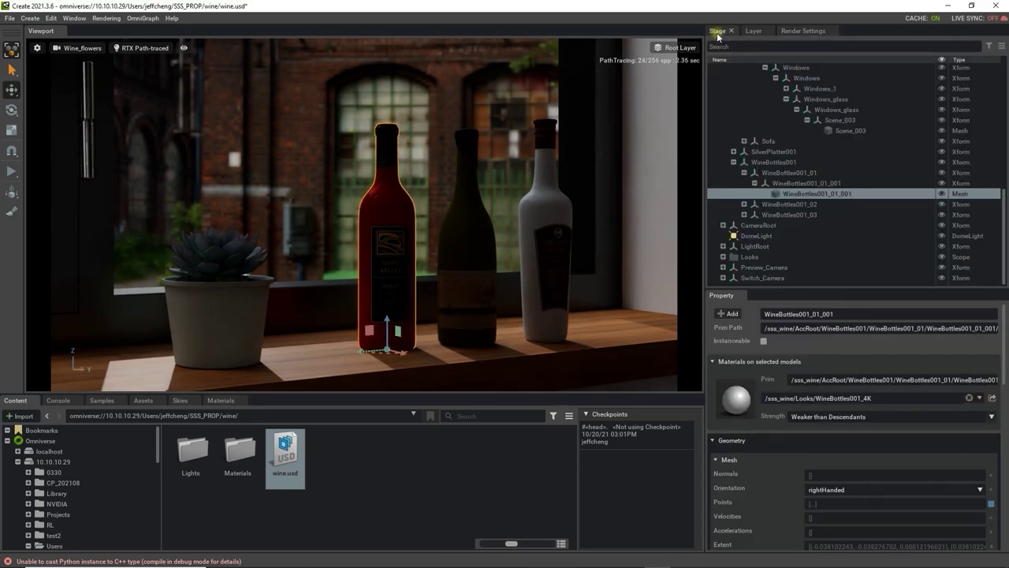
{"action": "left_click", "coordinate": [737, 395]}
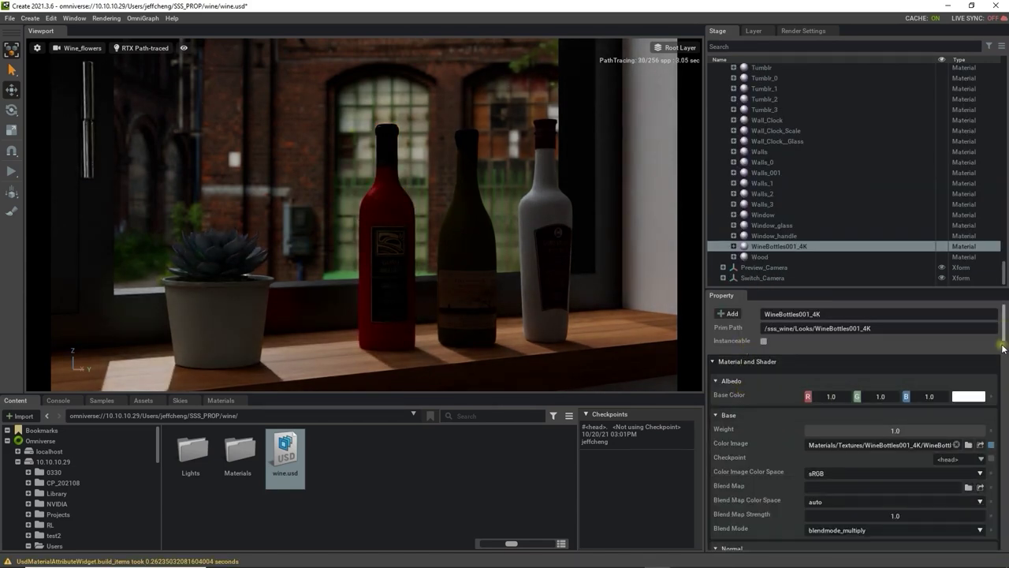
{"action": "left_click_drag", "start_coordinate": [1003, 348], "coordinate": [1004, 440]}
{"action": "left_click_drag", "start_coordinate": [825, 416], "coordinate": [965, 421]}
{"action": "left_click_drag", "start_coordinate": [845, 422], "coordinate": [949, 418]}
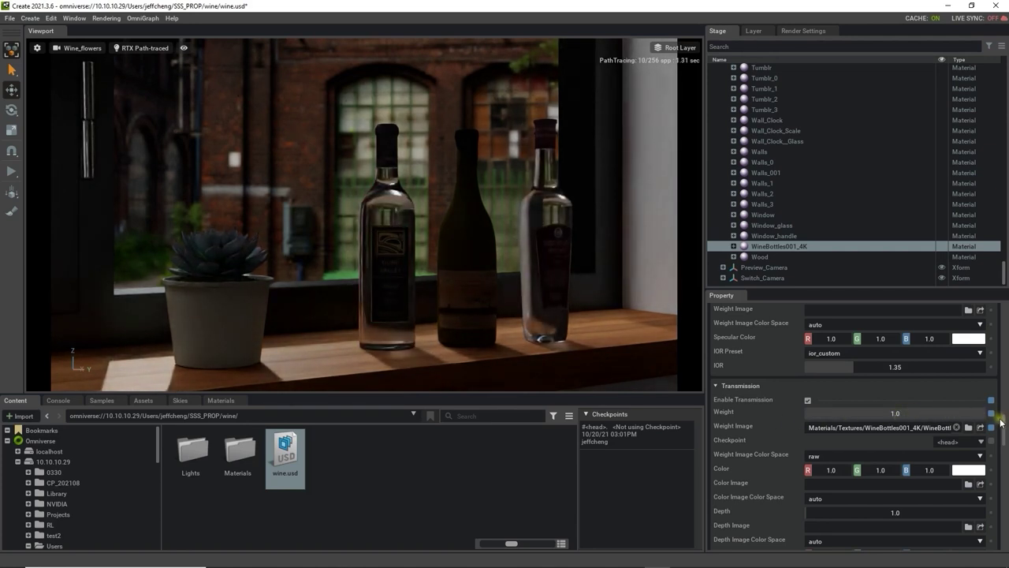
Step: Try the pale red #D0ADAD as the bottle material's transmission color, and return the color to white
{"action": "scroll", "coordinate": [986, 410], "scroll_direction": "down", "scroll_amount": 3}
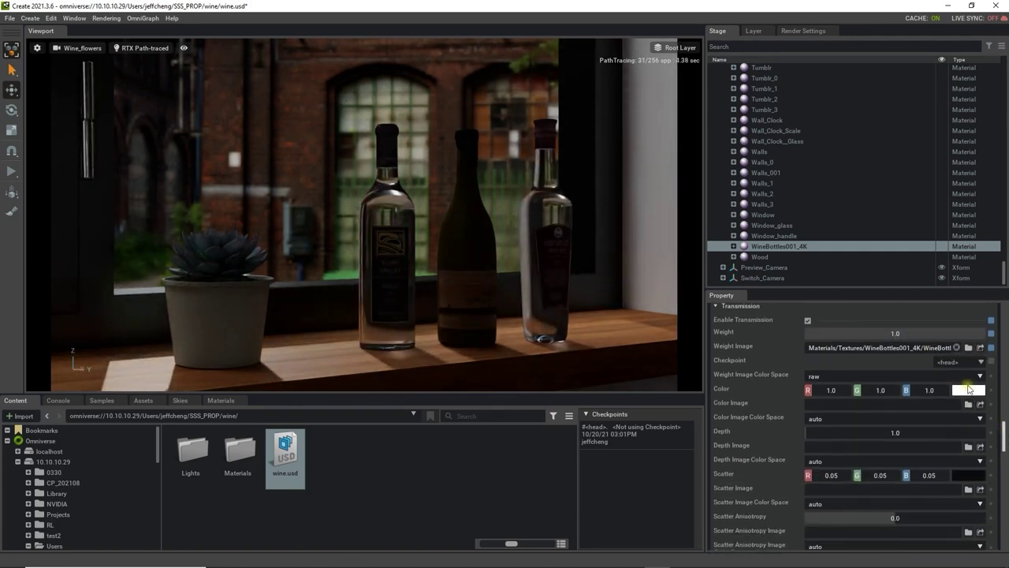
{"action": "left_click", "coordinate": [970, 392]}
{"action": "left_click_drag", "start_coordinate": [931, 394], "coordinate": [925, 410]}
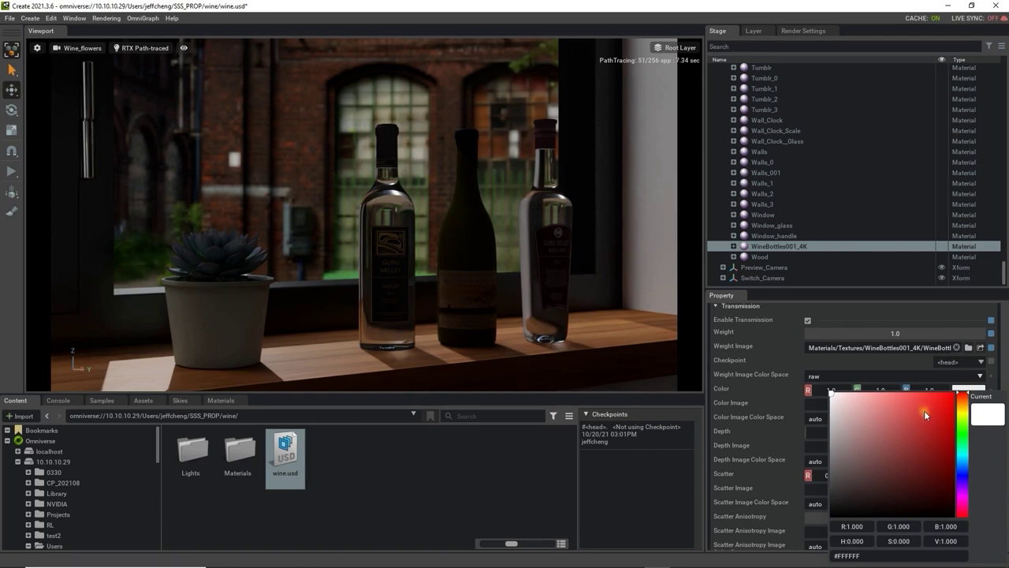
{"action": "left_click", "coordinate": [850, 416]}
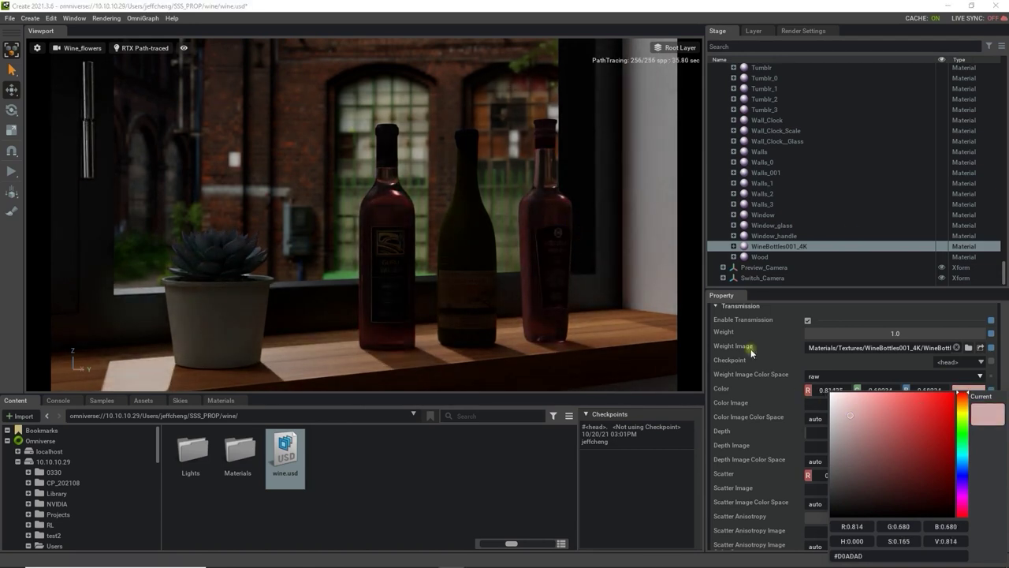
{"action": "left_click_drag", "start_coordinate": [840, 422], "coordinate": [831, 393]}
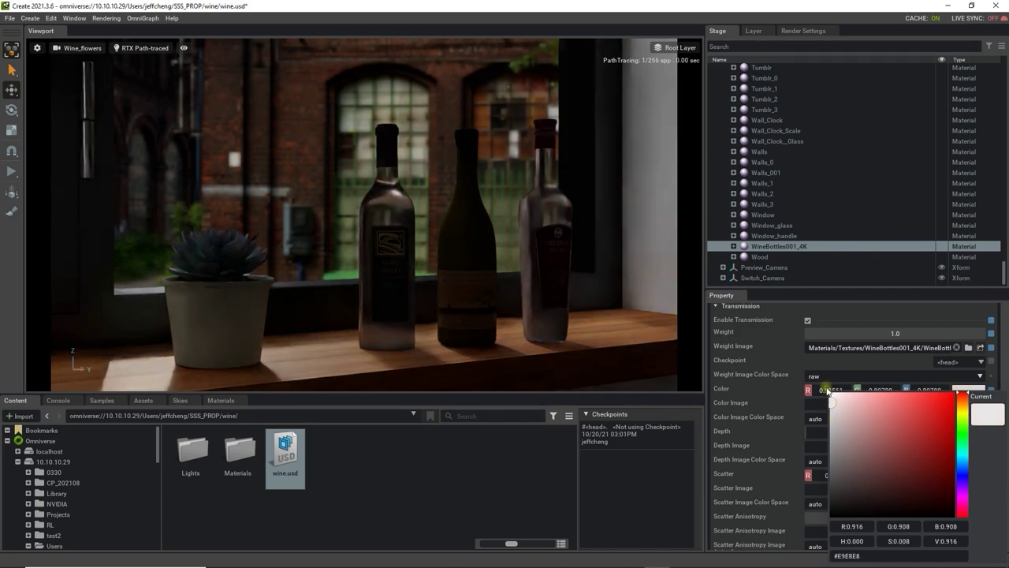
Step: Assign the bottles' red and green base color texture as the transmission color image and set the transmission depth to 4.7
{"action": "left_click", "coordinate": [980, 347]}
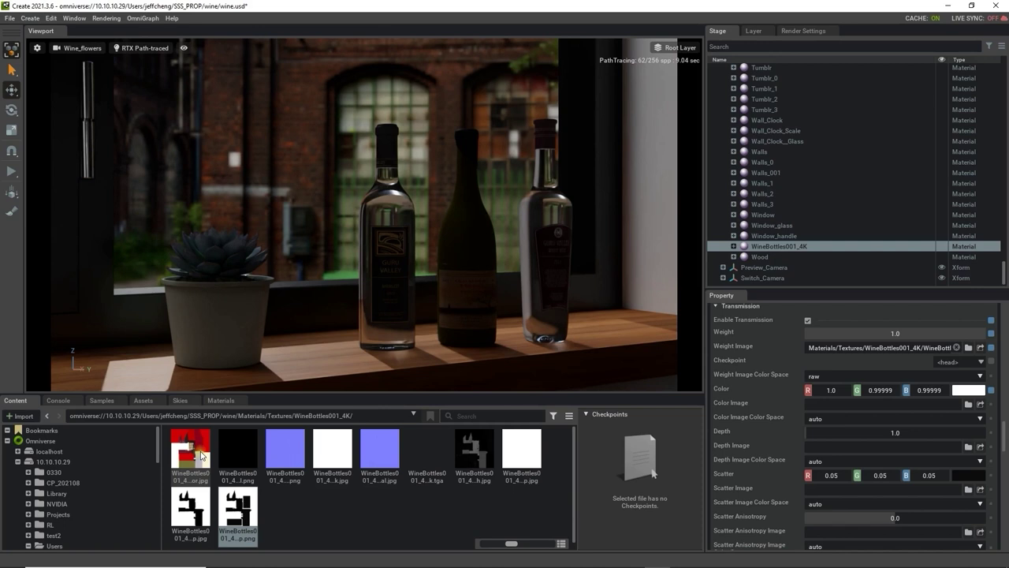
{"action": "mouse_move", "coordinate": [200, 456]}
{"action": "left_mouse_down"}
{"action": "mouse_move", "coordinate": [768, 443]}
{"action": "mouse_move", "coordinate": [823, 404]}
{"action": "mouse_move", "coordinate": [803, 434]}
{"action": "mouse_move", "coordinate": [869, 442]}
{"action": "mouse_move", "coordinate": [789, 428]}
{"action": "left_mouse_up"}
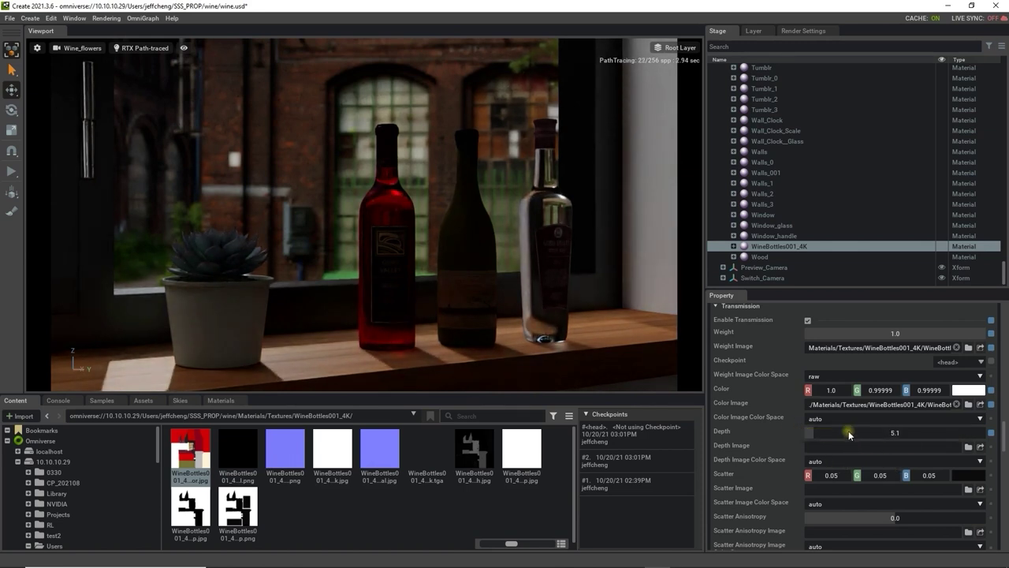
{"action": "left_click_drag", "start_coordinate": [817, 433], "coordinate": [814, 433]}
Step: Set the bottle material's specular IOR to 1.21
{"action": "scroll", "coordinate": [854, 426], "scroll_direction": "up", "scroll_amount": 3}
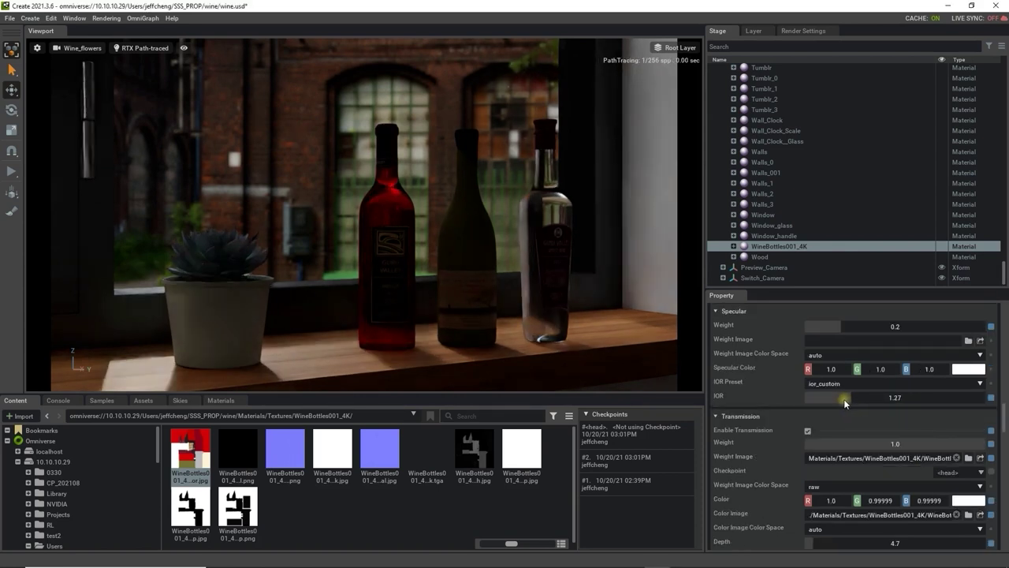
{"action": "mouse_move", "coordinate": [845, 398]}
{"action": "left_mouse_down"}
{"action": "mouse_move", "coordinate": [902, 399]}
{"action": "mouse_move", "coordinate": [848, 392]}
{"action": "left_mouse_up"}
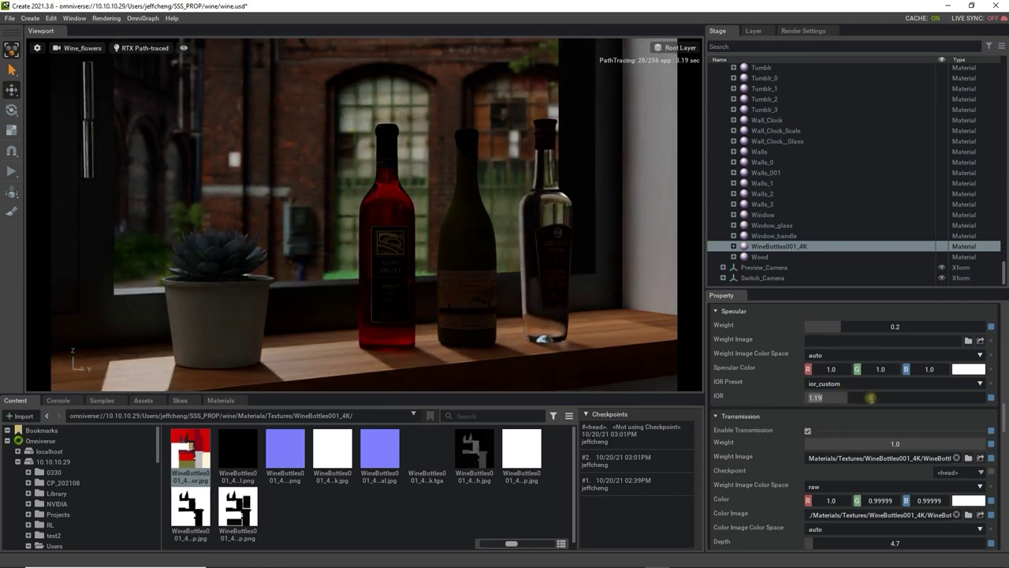
{"action": "type", "text": "1.2"}
{"action": "key", "text": "Return"}
Step: Set the bottle material's specular weight to 1.0 and its IOR to 1.31
{"action": "scroll", "coordinate": [851, 399], "scroll_direction": "up", "scroll_amount": 1}
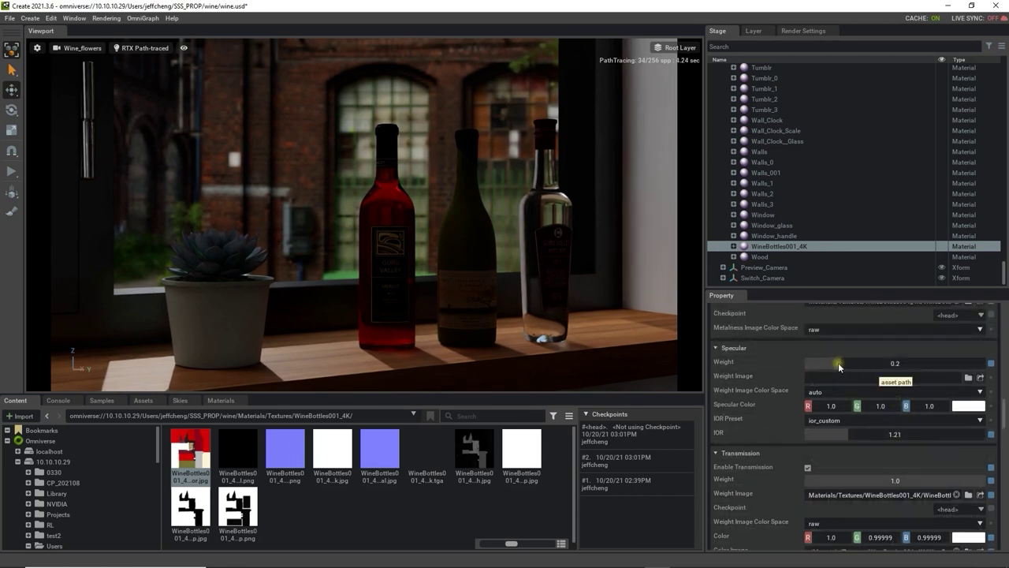
{"action": "left_click_drag", "start_coordinate": [892, 367], "coordinate": [940, 368]}
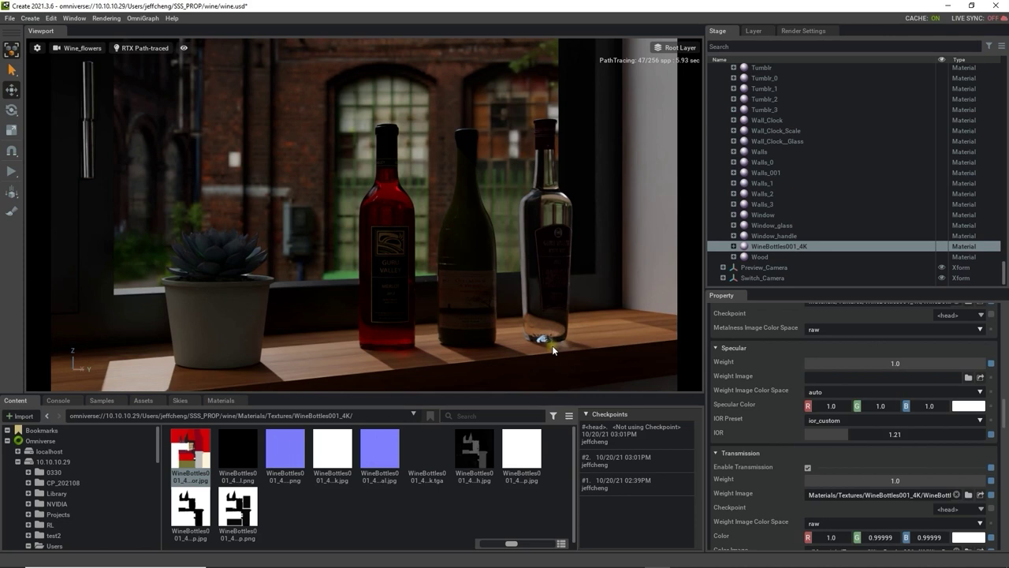
{"action": "left_click_drag", "start_coordinate": [849, 433], "coordinate": [854, 433]}
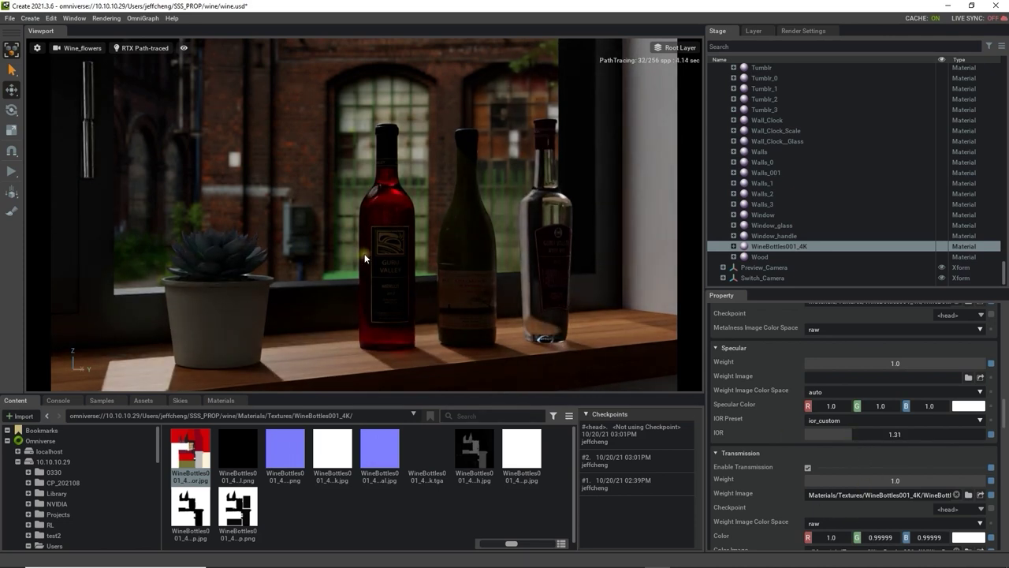
Step: Open the succulent's material PlantSucculentMorningBeauty001 and raise its transmission weight
{"action": "left_click", "coordinate": [207, 273]}
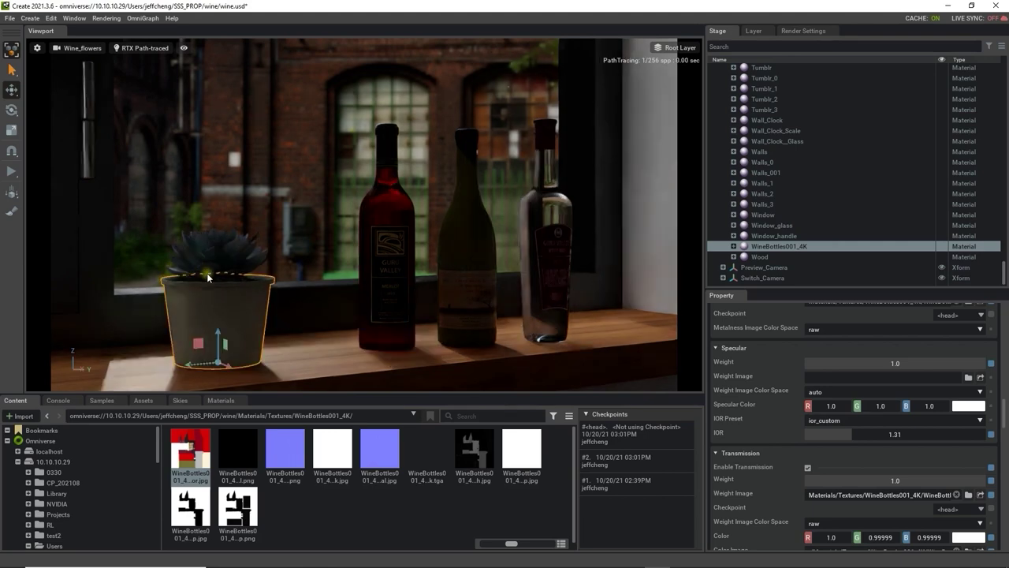
{"action": "left_click", "coordinate": [254, 250]}
{"action": "left_click", "coordinate": [736, 400]}
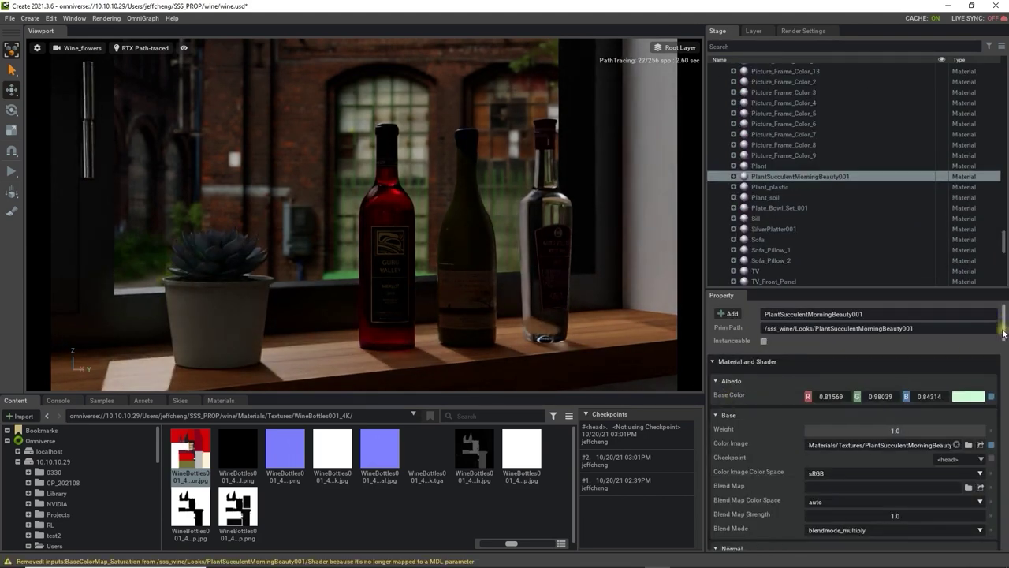
{"action": "scroll", "coordinate": [998, 429], "scroll_direction": "down", "scroll_amount": 14}
{"action": "left_click_drag", "start_coordinate": [998, 426], "coordinate": [998, 407]}
{"action": "left_click_drag", "start_coordinate": [822, 391], "coordinate": [906, 391]}
Step: Try a light green transmission color, #C1F2B1, on the succulent material
{"action": "left_click", "coordinate": [958, 450]}
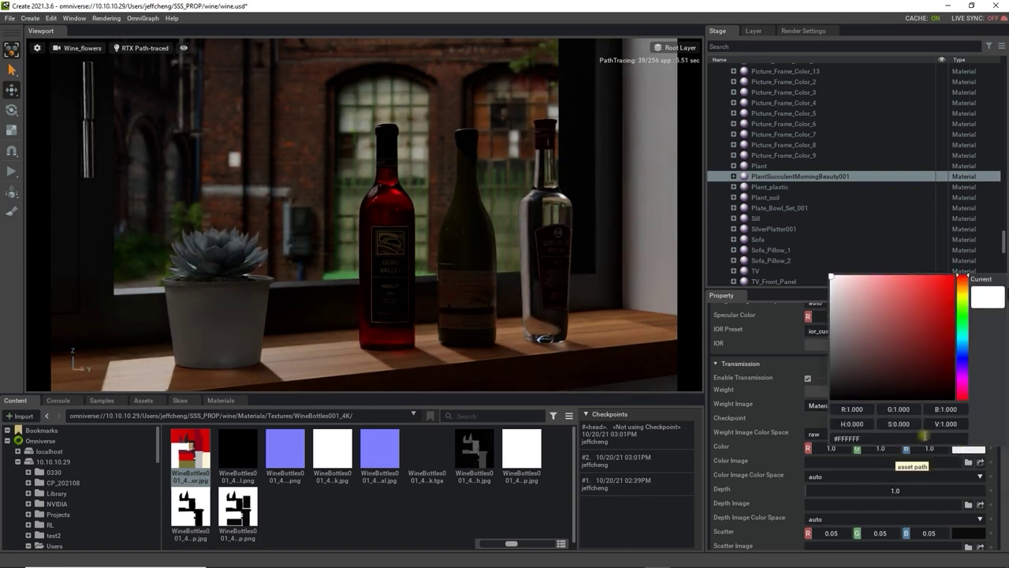
{"action": "left_click", "coordinate": [967, 448]}
{"action": "left_click", "coordinate": [962, 310]}
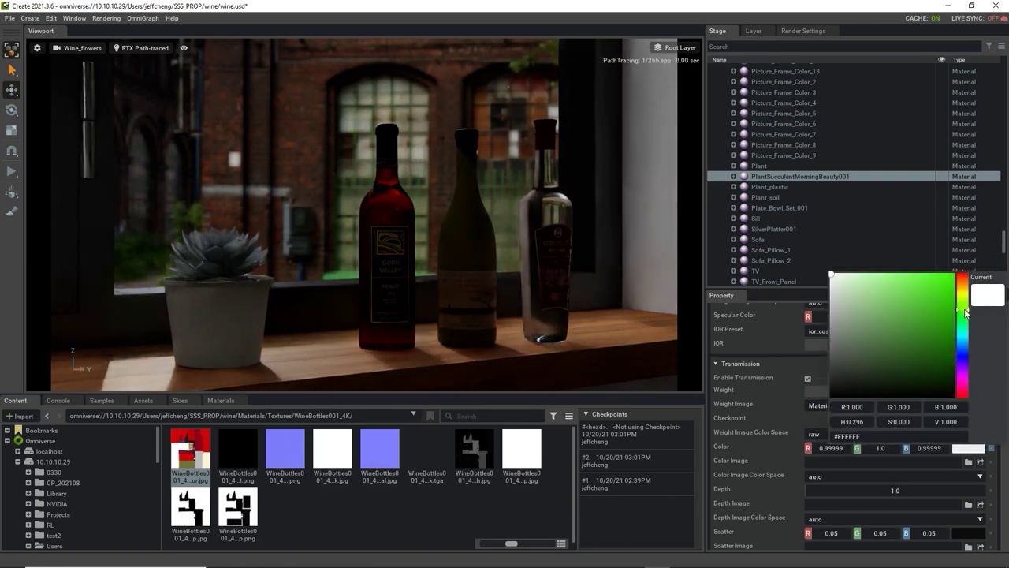
{"action": "left_click_drag", "start_coordinate": [870, 275], "coordinate": [894, 286]}
{"action": "left_click", "coordinate": [893, 292]}
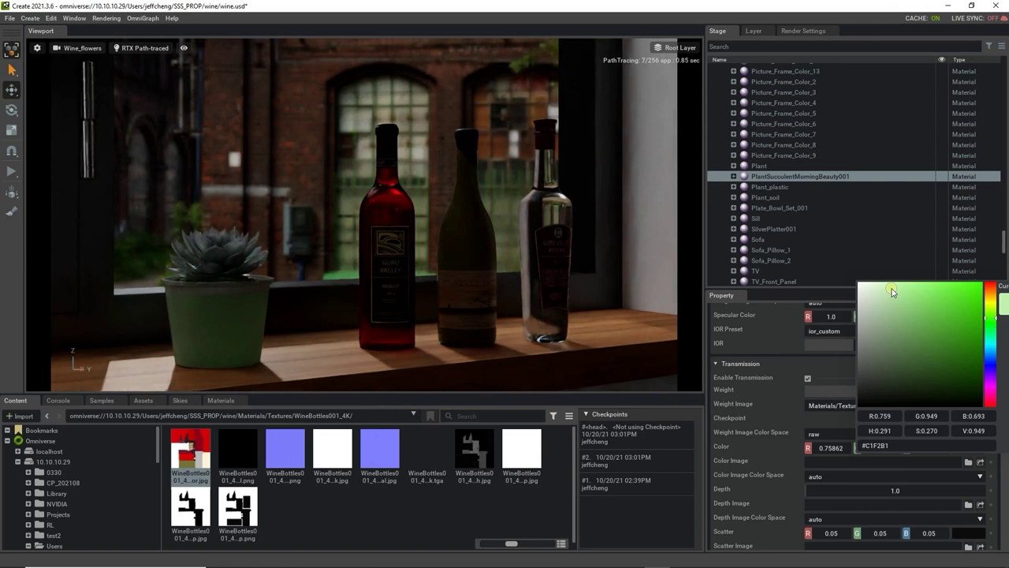
{"action": "left_click", "coordinate": [752, 403]}
Step: Assign the succulent's base color texture as its transmission color image and try a different transmission depth
{"action": "left_click", "coordinate": [980, 405]}
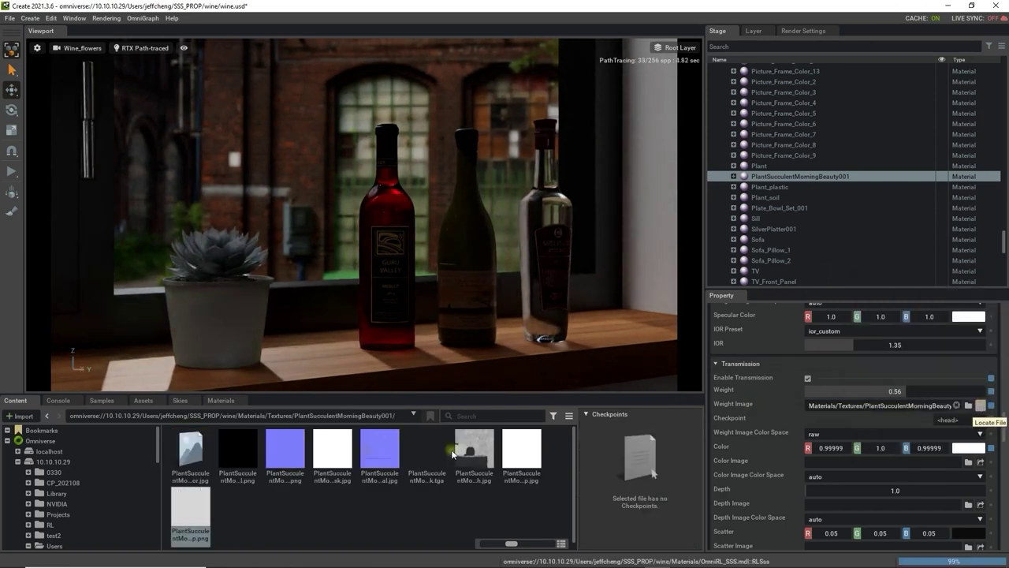
{"action": "left_click_drag", "start_coordinate": [190, 451], "coordinate": [817, 464]}
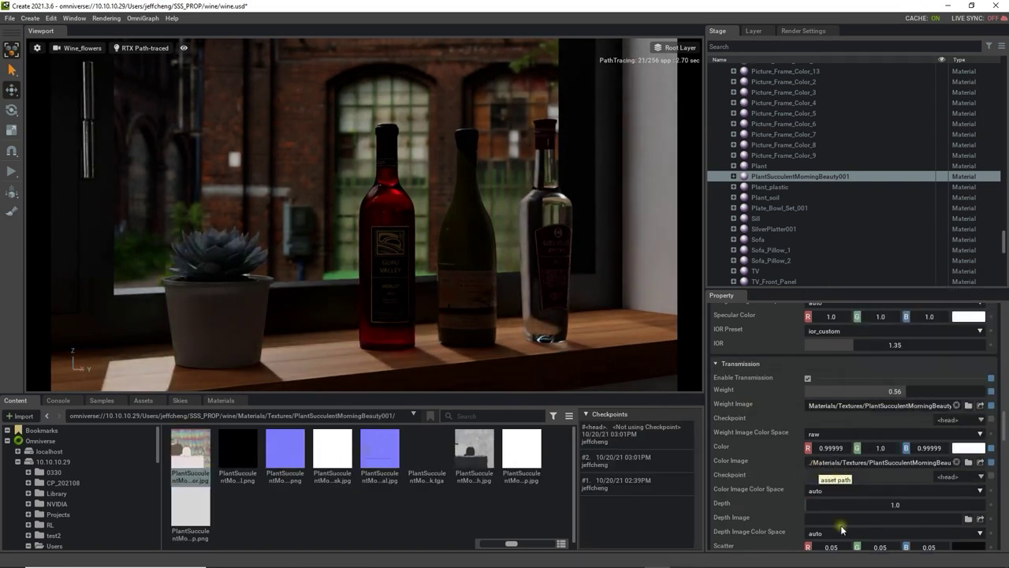
{"action": "mouse_move", "coordinate": [823, 505]}
{"action": "left_mouse_down"}
{"action": "mouse_move", "coordinate": [839, 505]}
{"action": "mouse_move", "coordinate": [797, 506]}
{"action": "mouse_move", "coordinate": [880, 505]}
{"action": "mouse_move", "coordinate": [806, 504]}
{"action": "left_mouse_up"}
{"action": "left_click", "coordinate": [991, 504]}
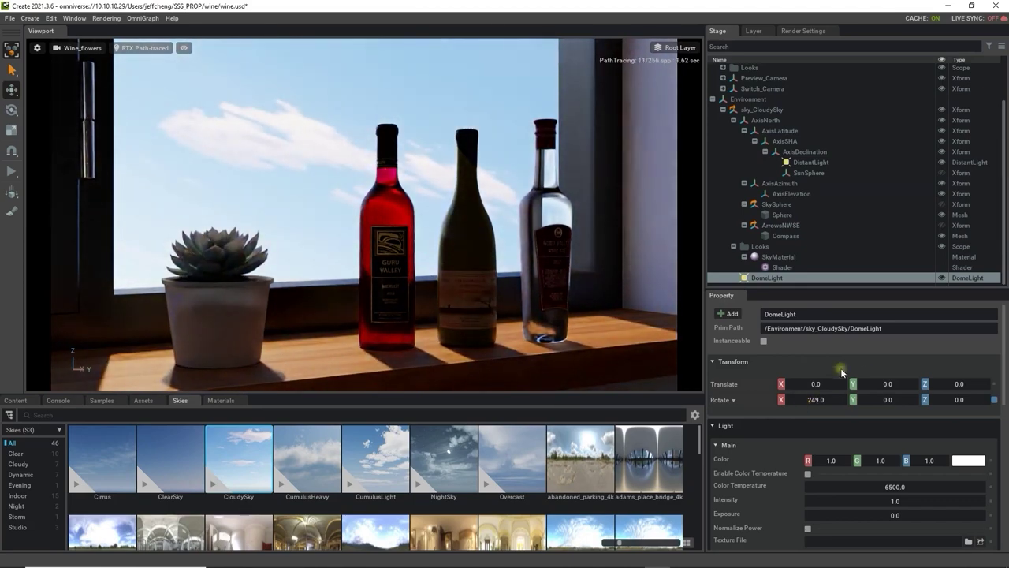
Step: Set the CloudySky dome light's X rotation to 270 and adjust the Z rotation of the sky_white_cliff_top_4k dome light
{"action": "double_click", "coordinate": [818, 401]}
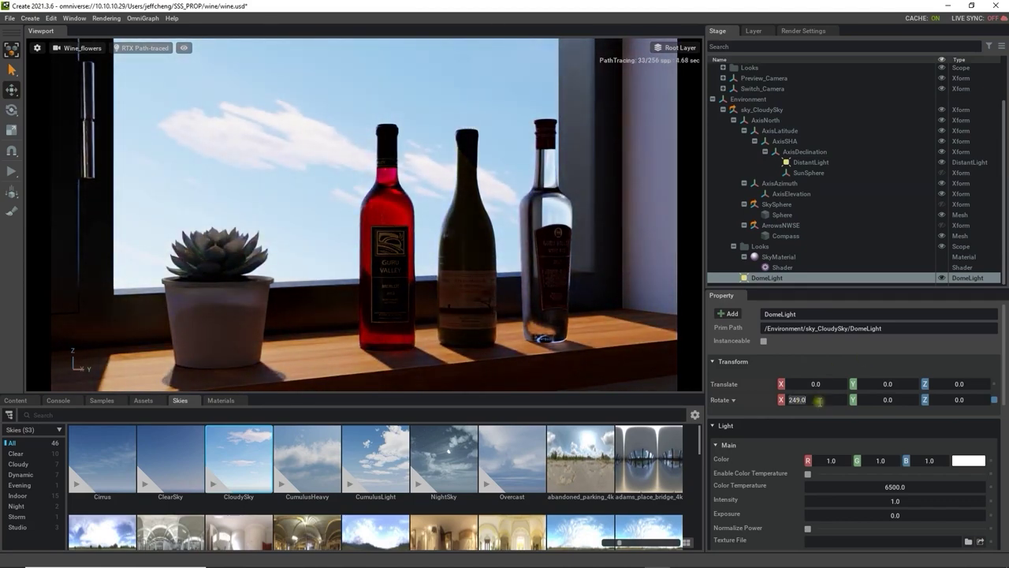
{"action": "type", "text": "270"}
{"action": "key", "text": "Return"}
{"action": "mouse_move", "coordinate": [955, 402]}
{"action": "left_mouse_down"}
{"action": "mouse_move", "coordinate": [971, 405]}
{"action": "mouse_move", "coordinate": [946, 410]}
{"action": "mouse_move", "coordinate": [950, 400]}
{"action": "left_mouse_up"}
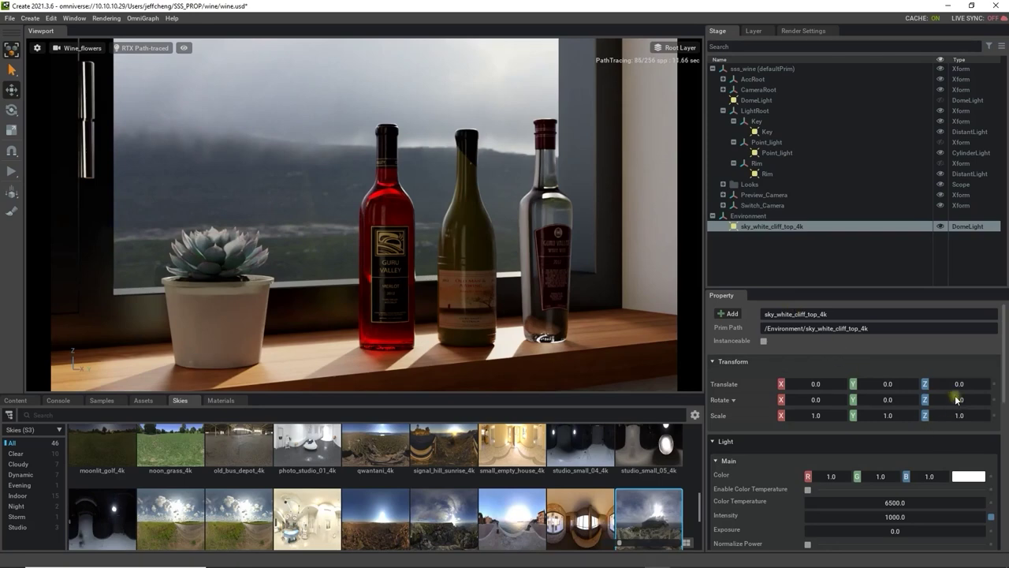
{"action": "left_click_drag", "start_coordinate": [962, 402], "coordinate": [970, 400]}
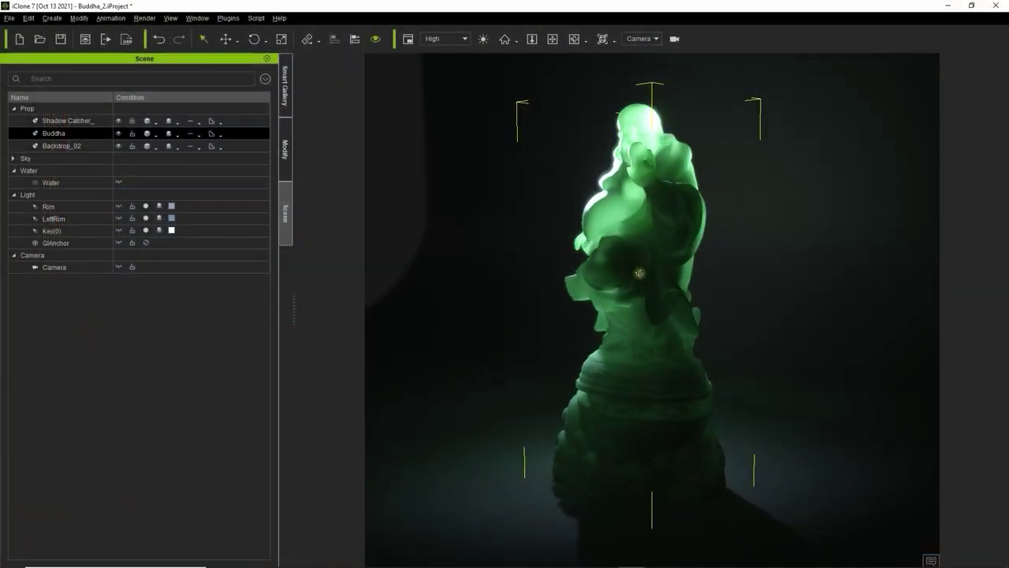
Step: In iClone, set up the Buddha scene's USD (Omniverse) export with default prim buddha and RTX Path-Traced render mode
{"action": "mouse_move", "coordinate": [694, 299]}
{"action": "right_mouse_down"}
{"action": "mouse_move", "coordinate": [783, 284]}
{"action": "mouse_move", "coordinate": [708, 306]}
{"action": "right_mouse_up"}
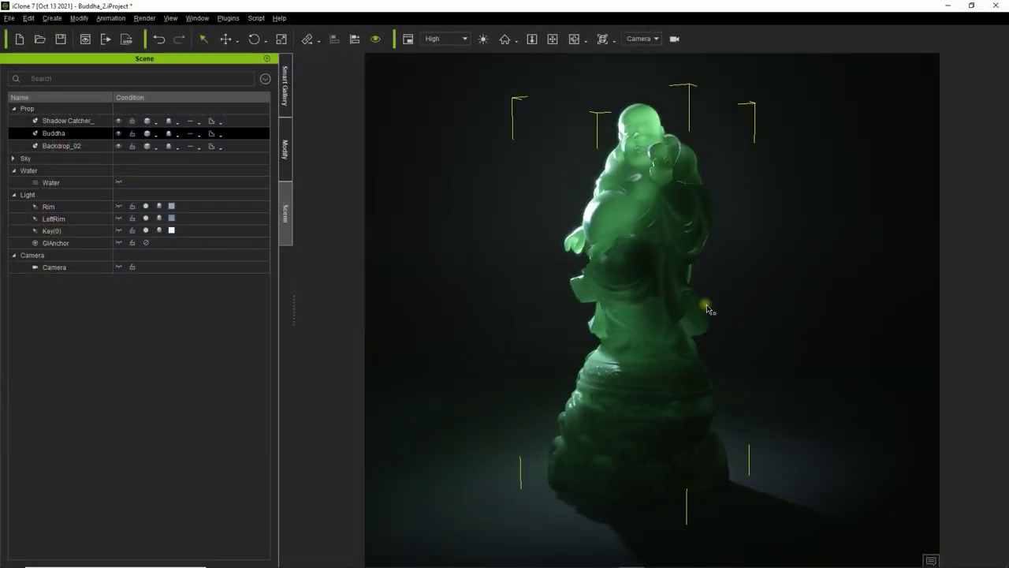
{"action": "left_click", "coordinate": [126, 41]}
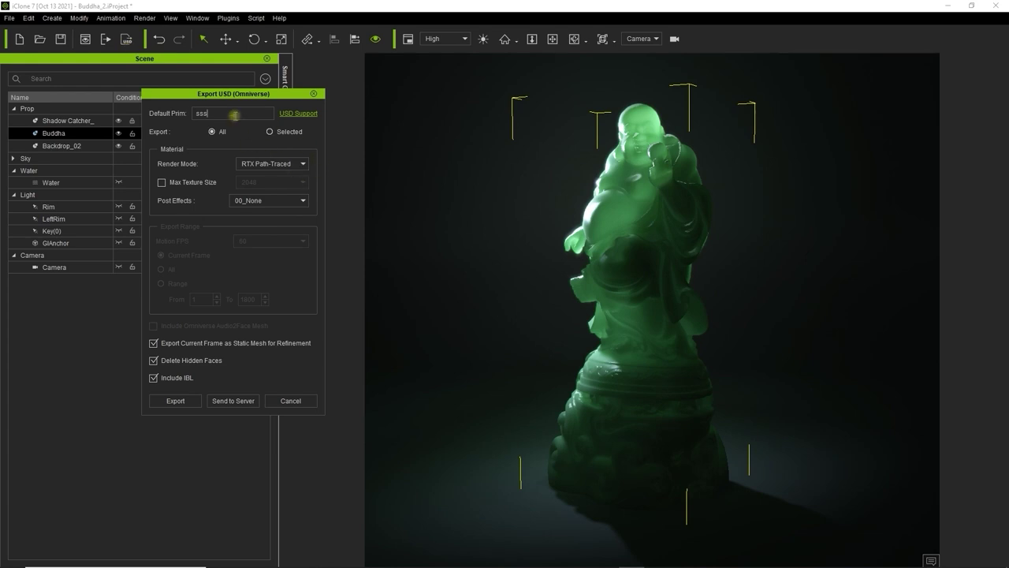
{"action": "left_click_drag", "start_coordinate": [234, 113], "coordinate": [126, 116]}
{"action": "type", "text": "buddha"}
{"action": "left_click", "coordinate": [266, 163]}
{"action": "left_click", "coordinate": [254, 184]}
Step: Send the export to the Omniverse server, into the buddha folder under SSS_PROP, as buddha.usd
{"action": "left_click", "coordinate": [228, 401]}
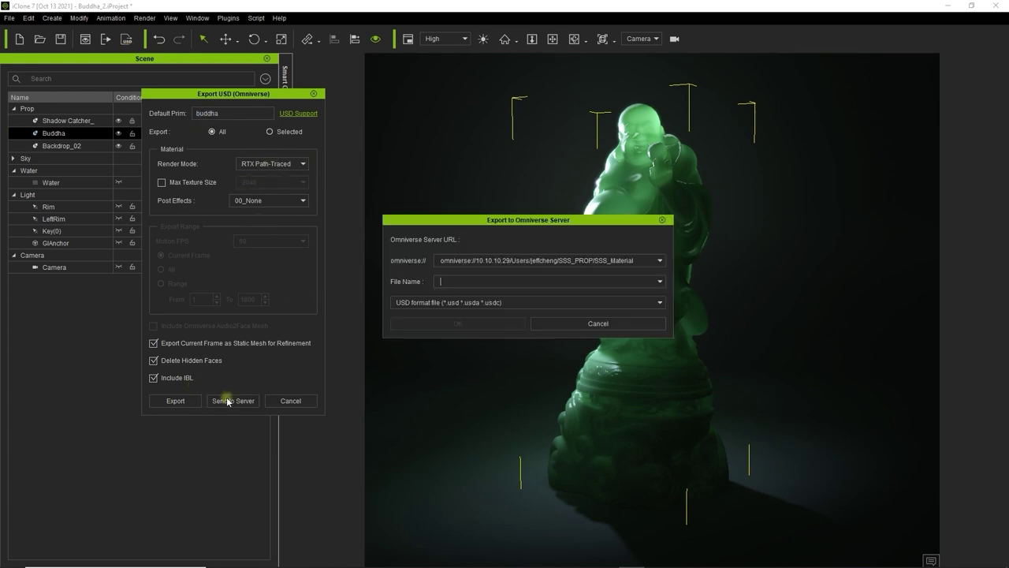
{"action": "left_click_drag", "start_coordinate": [628, 264], "coordinate": [592, 266]}
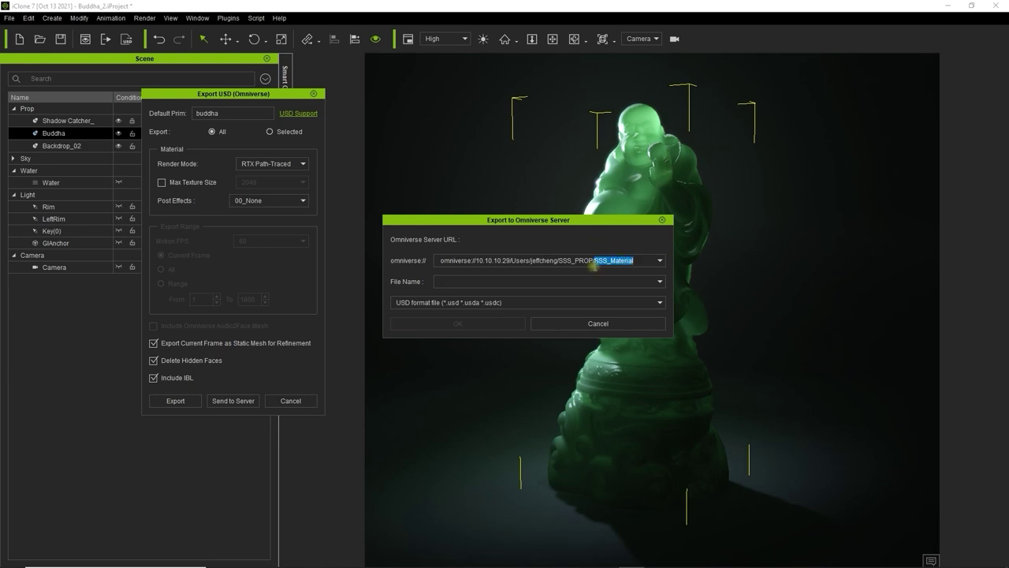
{"action": "type", "text": "buddha"}
{"action": "left_click", "coordinate": [486, 323]}
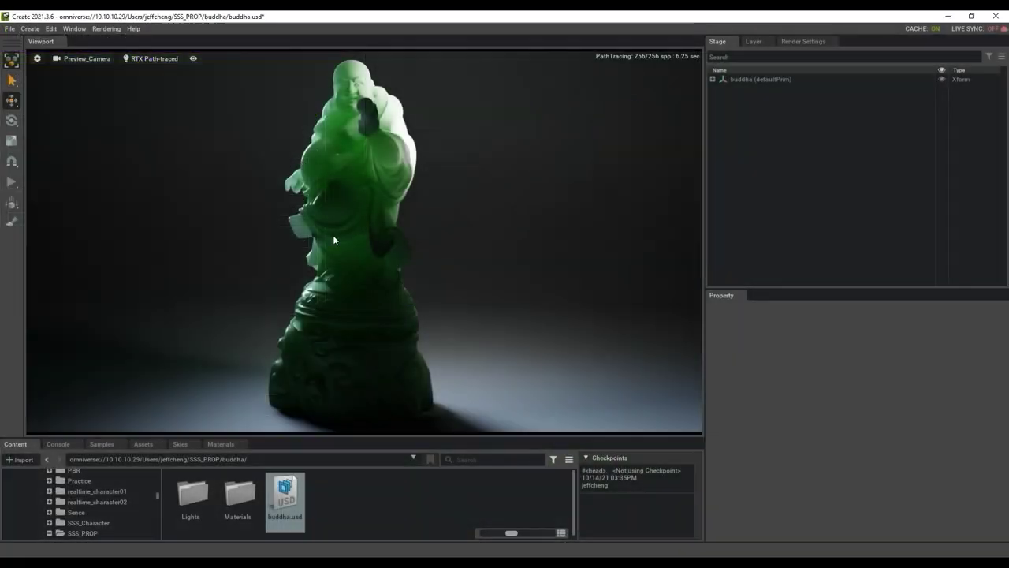
Step: In Omniverse Create, open the Buddha statue's obj_default material and raise its subsurface weight to 1.0
{"action": "left_click", "coordinate": [334, 238]}
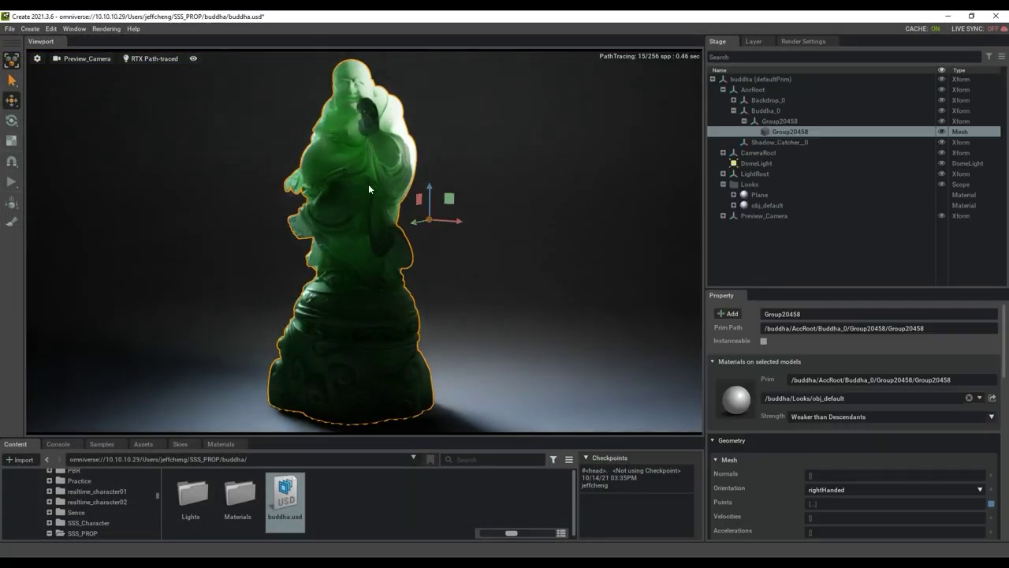
{"action": "left_click", "coordinate": [772, 400]}
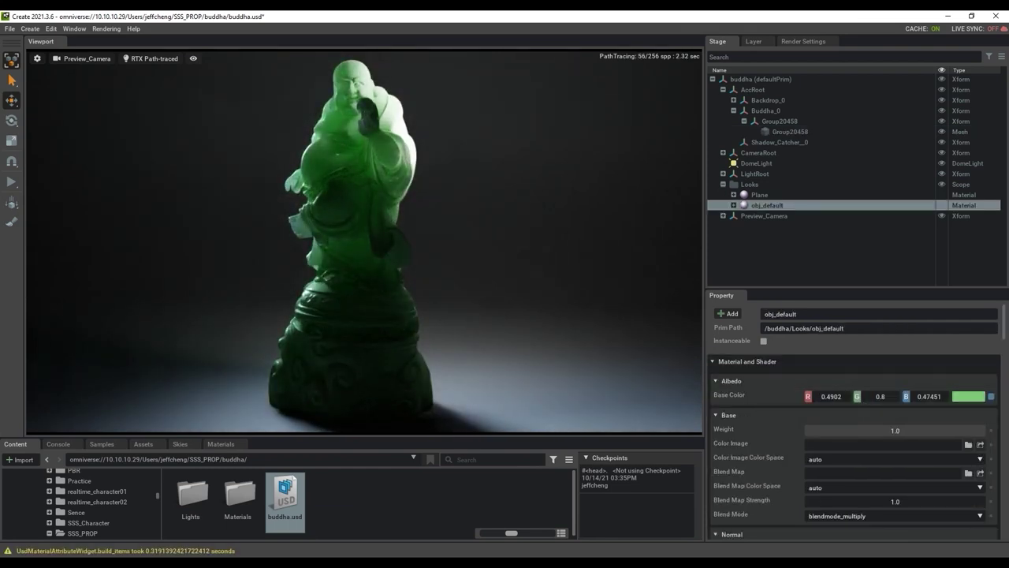
{"action": "left_click_drag", "start_coordinate": [1005, 318], "coordinate": [998, 445]}
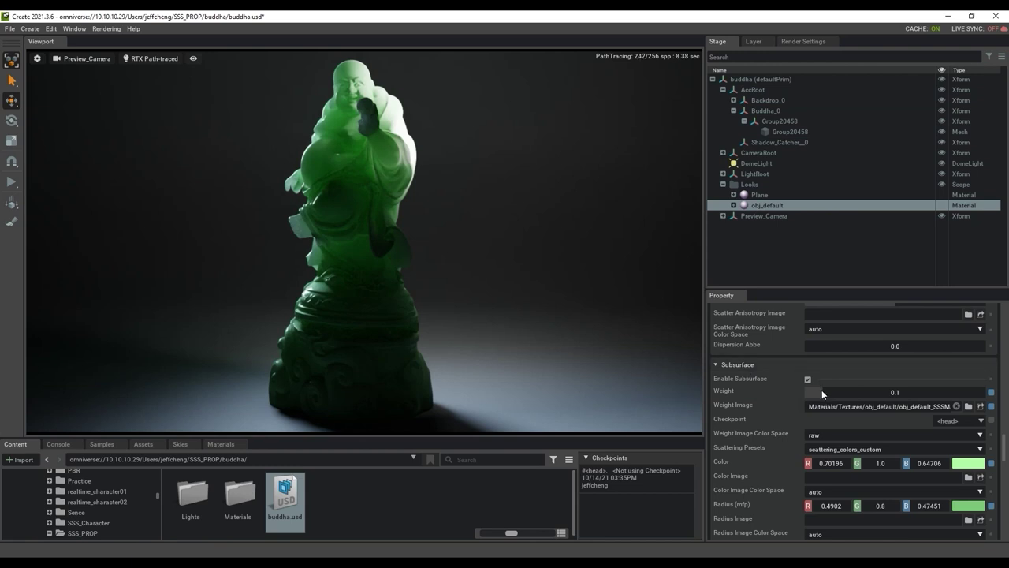
{"action": "left_click_drag", "start_coordinate": [821, 389], "coordinate": [1006, 392]}
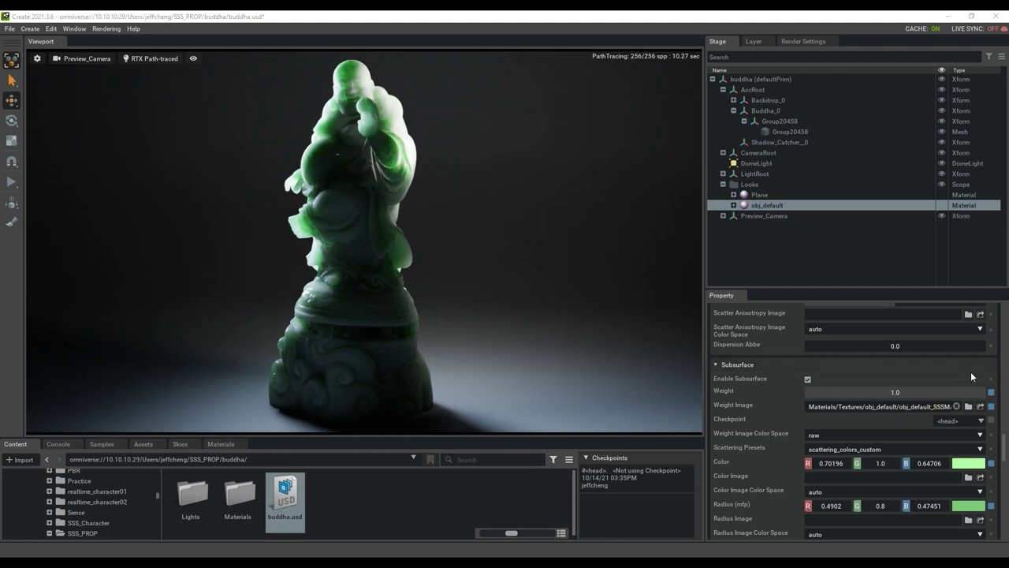
Step: Set the Buddha material's subsurface weight to 0.9 and lower its subsurface scale
{"action": "left_click_drag", "start_coordinate": [1006, 452], "coordinate": [1004, 459]}
{"action": "double_click", "coordinate": [917, 328]}
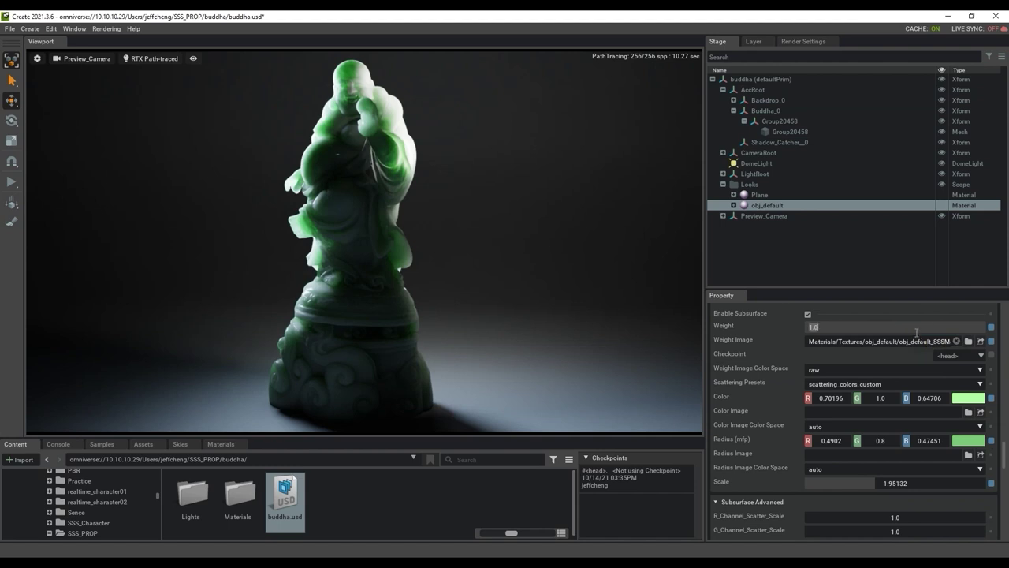
{"action": "type", "text": "0.9"}
{"action": "key", "text": "Return"}
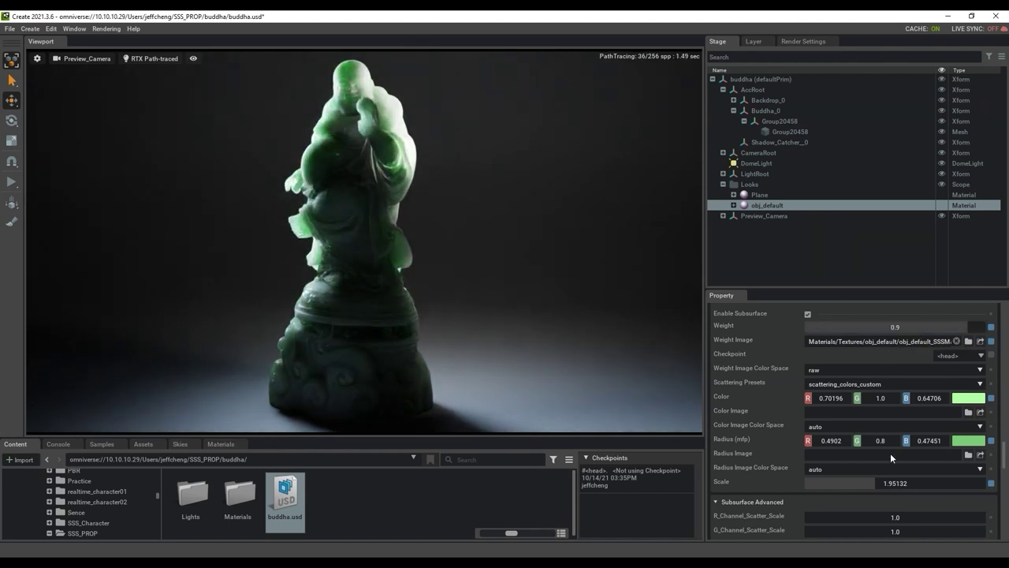
{"action": "mouse_move", "coordinate": [872, 483]}
{"action": "left_mouse_down"}
{"action": "mouse_move", "coordinate": [983, 484]}
{"action": "mouse_move", "coordinate": [805, 481]}
{"action": "left_mouse_up"}
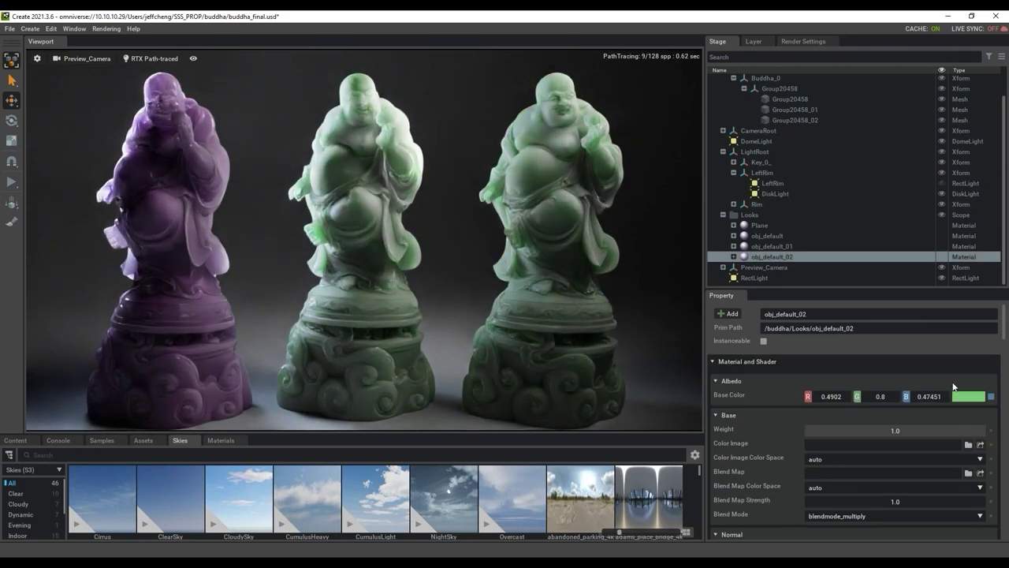
Step: Change the base color of material obj_default_02 to orange, #ED9944
{"action": "left_click", "coordinate": [967, 396]}
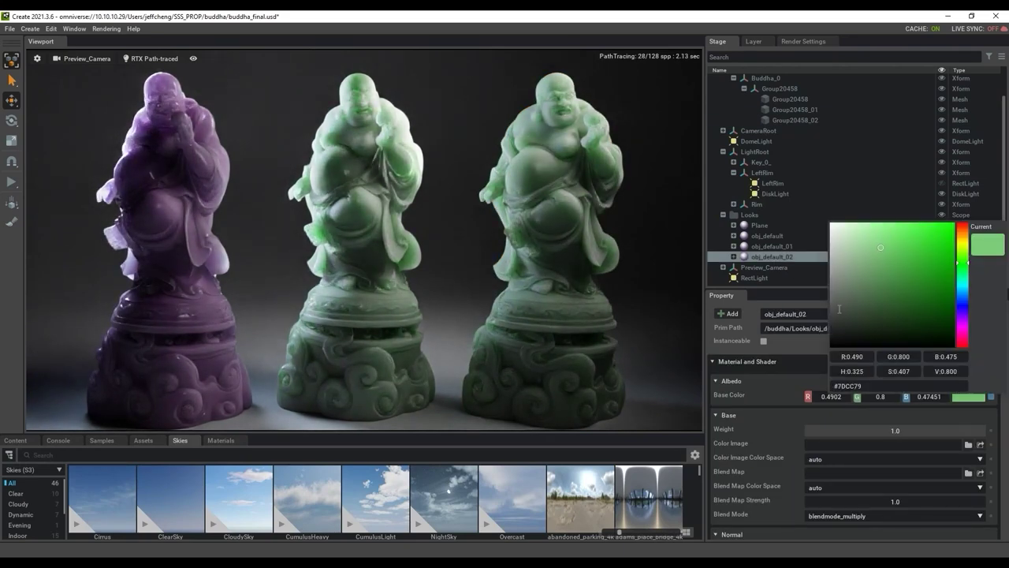
{"action": "left_click_drag", "start_coordinate": [962, 249], "coordinate": [962, 234]}
{"action": "left_click", "coordinate": [917, 234]}
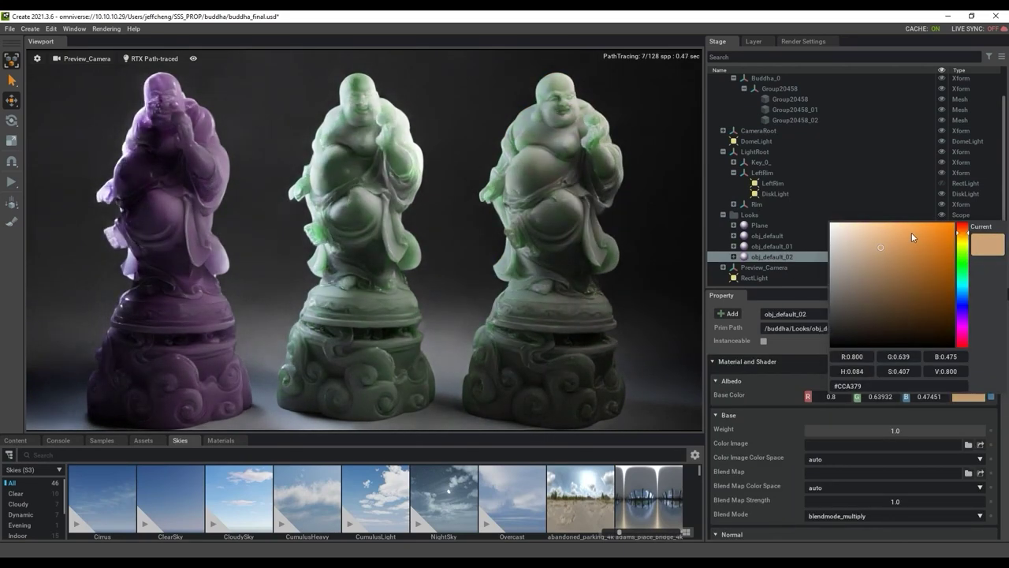
{"action": "left_click", "coordinate": [919, 231]}
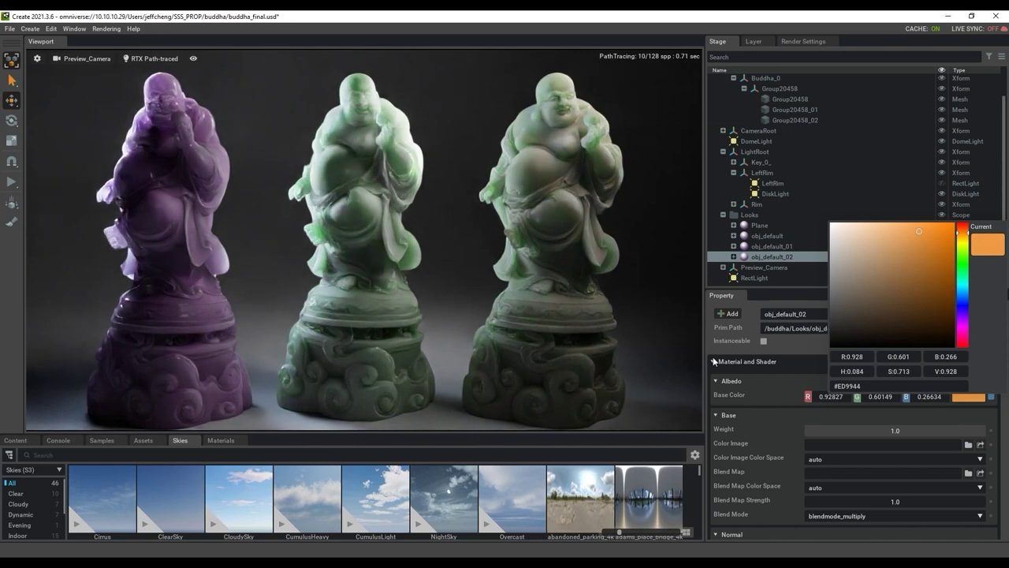
{"action": "left_click", "coordinate": [763, 403]}
Step: Raise obj_default_02's transmission weight to 1.0 and set its transmission color to light orange, about RGB 0.95, 0.63, 0.35
{"action": "scroll", "coordinate": [788, 418], "scroll_direction": "down", "scroll_amount": 5}
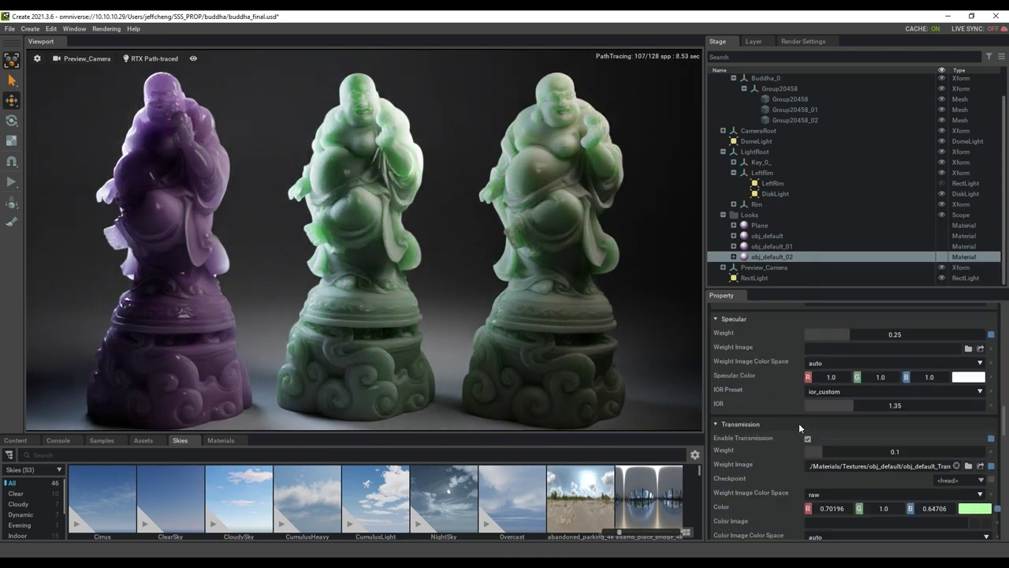
{"action": "left_click_drag", "start_coordinate": [819, 455], "coordinate": [974, 457]}
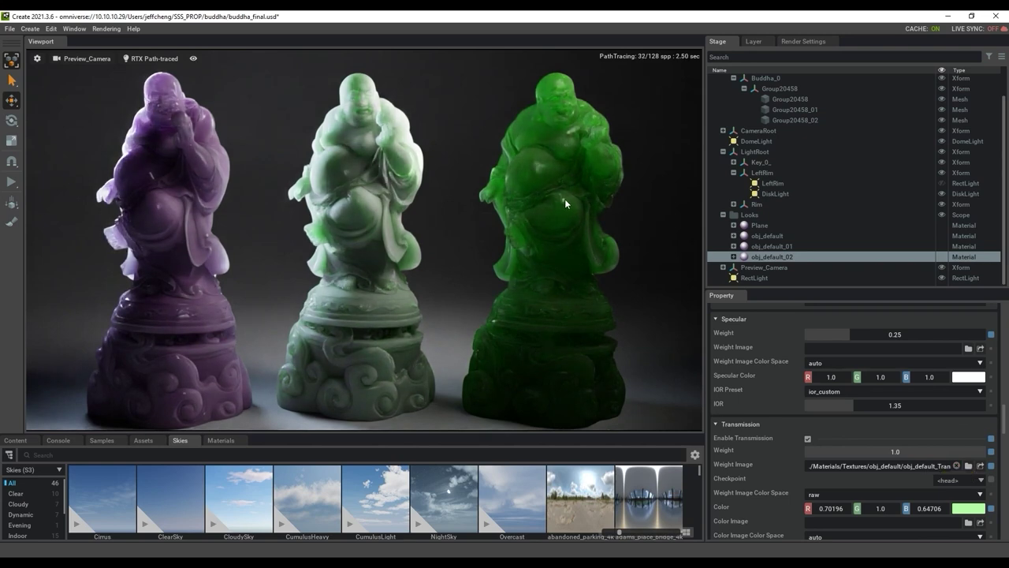
{"action": "scroll", "coordinate": [1006, 442], "scroll_direction": "down", "scroll_amount": 5}
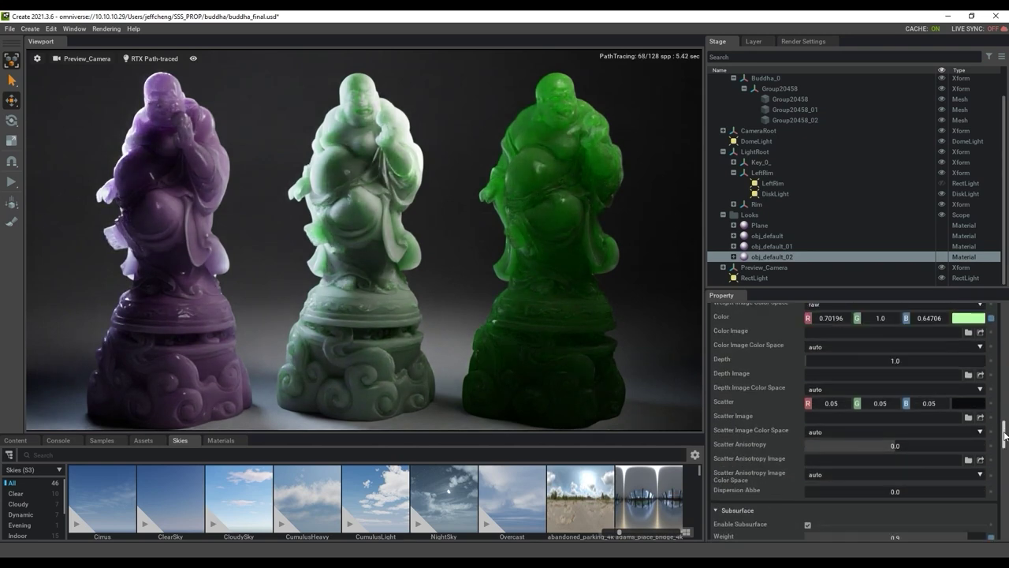
{"action": "left_click", "coordinate": [960, 371]}
{"action": "left_click_drag", "start_coordinate": [961, 403], "coordinate": [908, 377]}
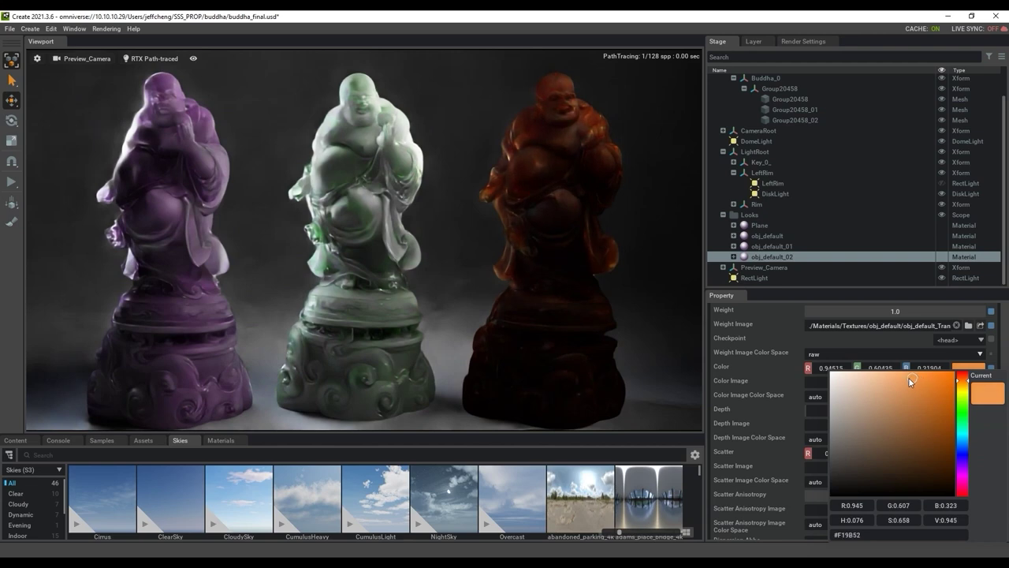
{"action": "left_click", "coordinate": [768, 360]}
Step: Set obj_default_02's transmission depth to 5.5 and slightly lower its transmission weight
{"action": "mouse_move", "coordinate": [847, 413]}
{"action": "left_mouse_down"}
{"action": "mouse_move", "coordinate": [868, 415]}
{"action": "mouse_move", "coordinate": [834, 411]}
{"action": "left_mouse_up"}
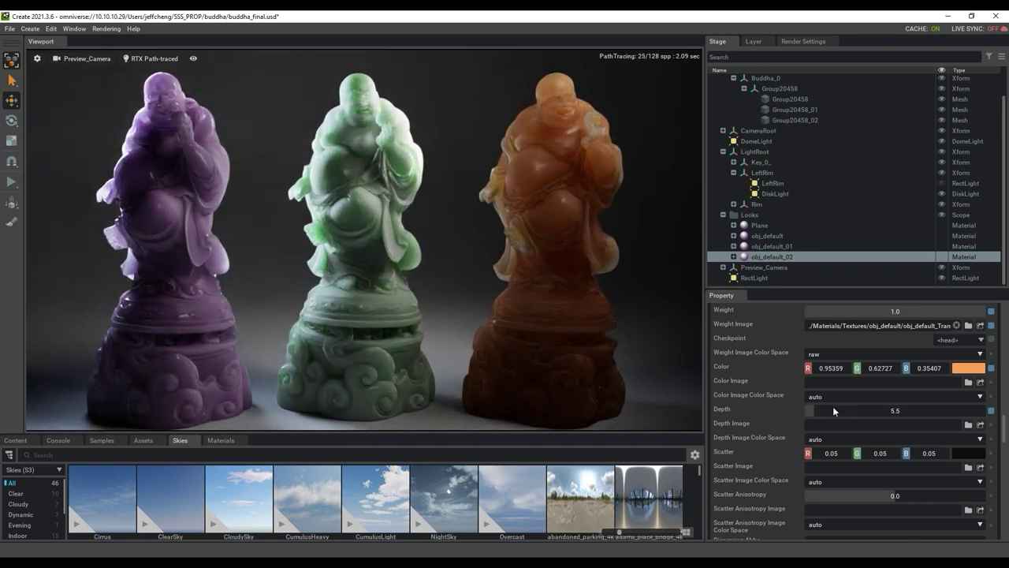
{"action": "left_click_drag", "start_coordinate": [972, 316], "coordinate": [958, 318]}
Step: Change obj_default_02's subsurface color to orange-red, #E75A30
{"action": "scroll", "coordinate": [927, 386], "scroll_direction": "down", "scroll_amount": 5}
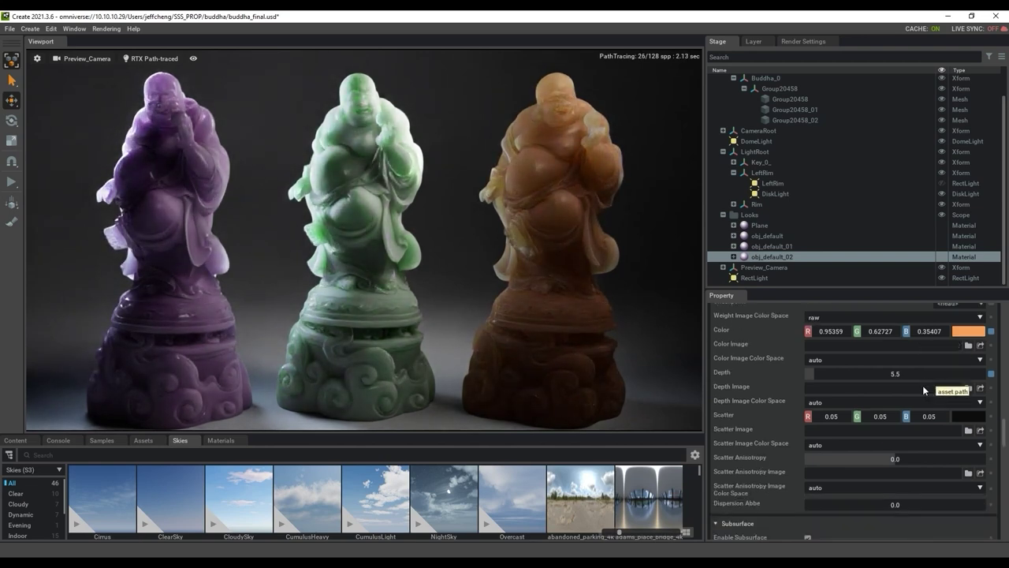
{"action": "left_click", "coordinate": [964, 475]}
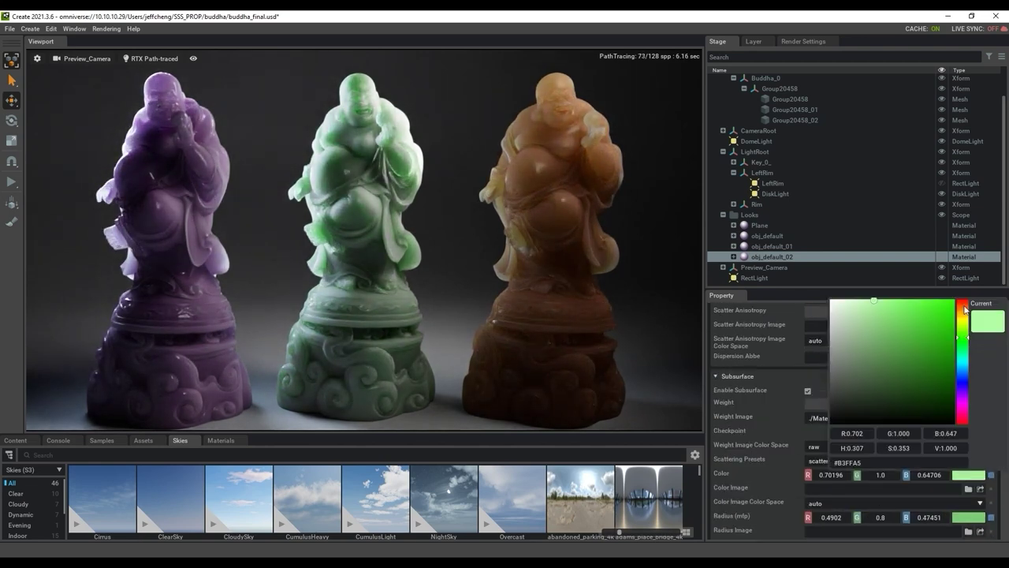
{"action": "left_click", "coordinate": [962, 318]}
{"action": "left_click_drag", "start_coordinate": [961, 317], "coordinate": [959, 305]}
{"action": "left_click", "coordinate": [920, 313]}
{"action": "left_click", "coordinate": [929, 311]}
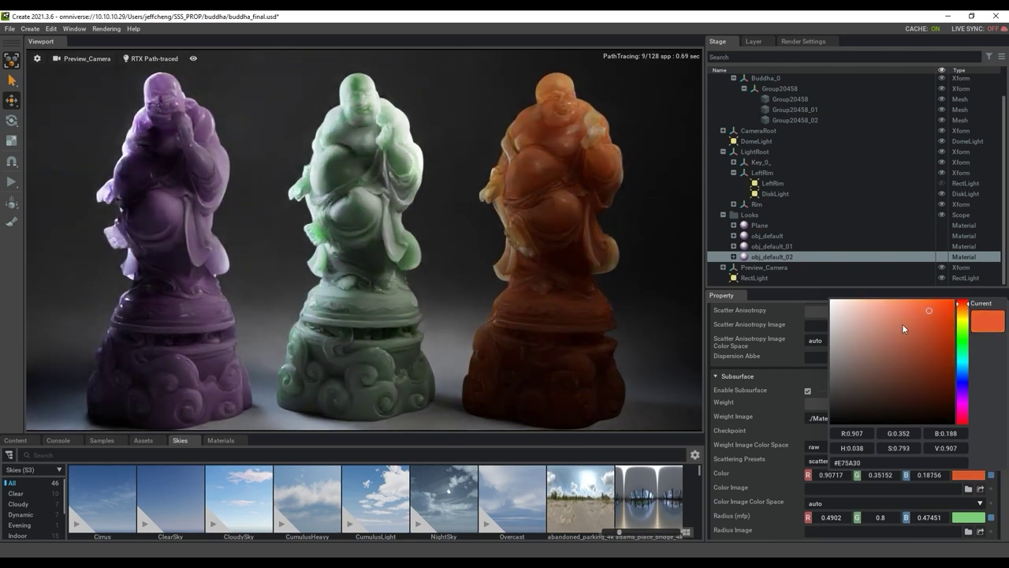
Step: Change obj_default_02's subsurface radius (mfp) color to a light reddish tint
{"action": "left_click", "coordinate": [962, 518]}
{"action": "left_click_drag", "start_coordinate": [881, 364], "coordinate": [866, 343]}
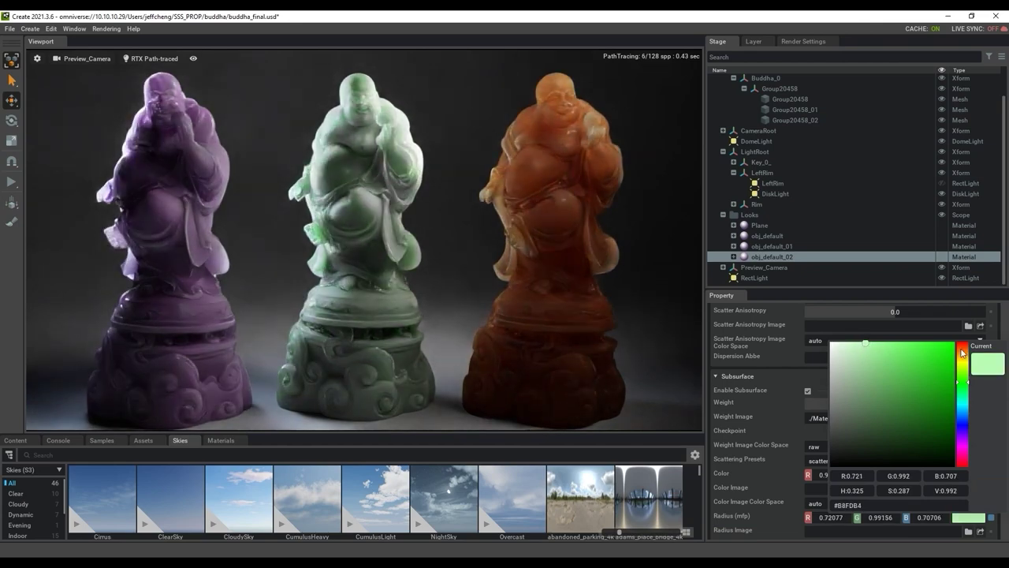
{"action": "left_click_drag", "start_coordinate": [963, 353], "coordinate": [961, 345]}
{"action": "left_click", "coordinate": [867, 349]}
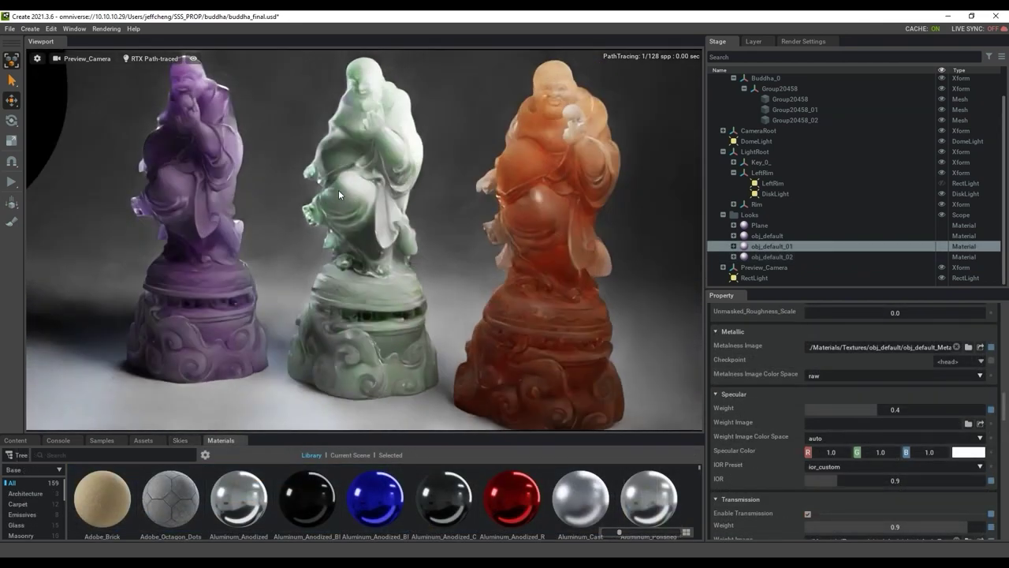
Step: Examine the three translucent Buddha statues together from another angle and from farther away
{"action": "left_click_drag", "start_coordinate": [338, 195], "coordinate": [260, 199], "text": "alt"}
{"action": "scroll", "coordinate": [401, 202], "scroll_direction": "down", "scroll_amount": 3}
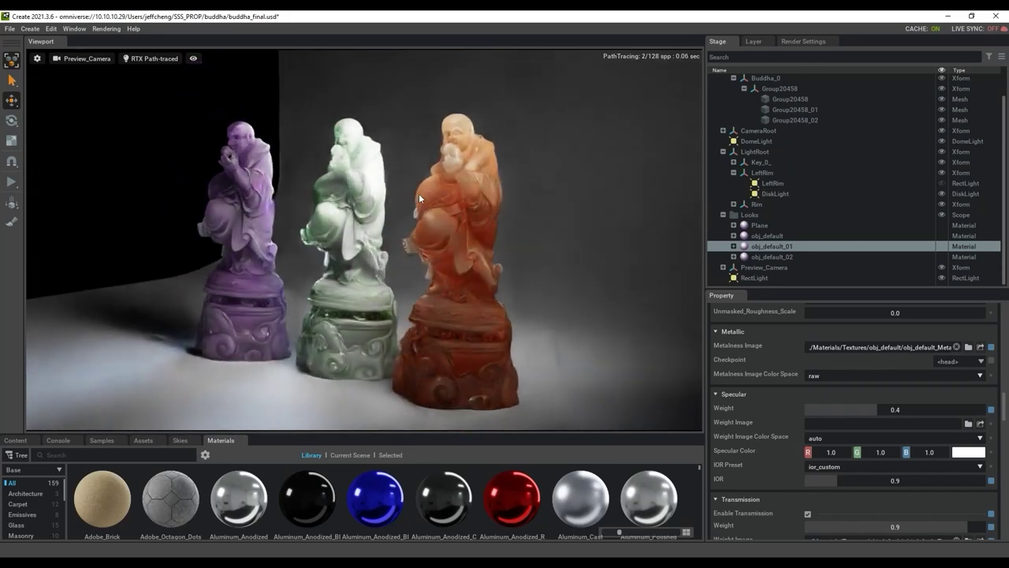